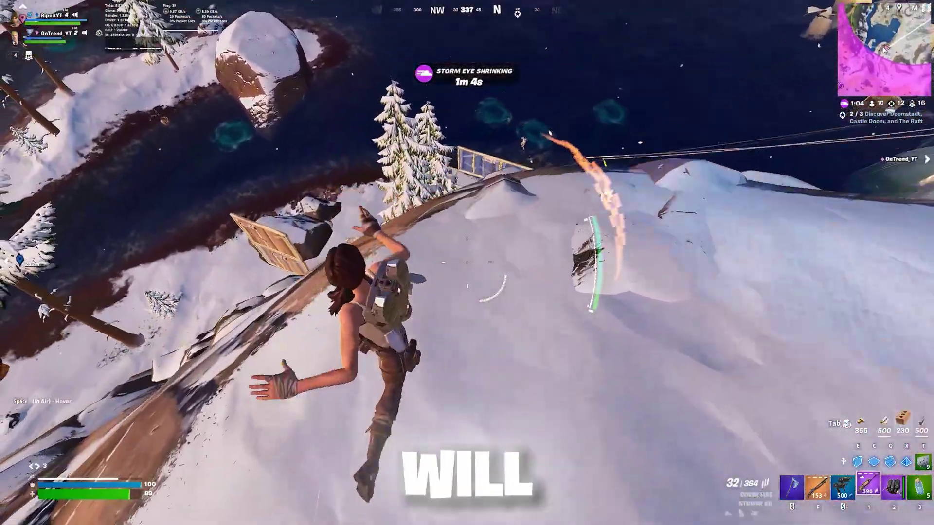
right_click(467, 263)
click(467, 263)
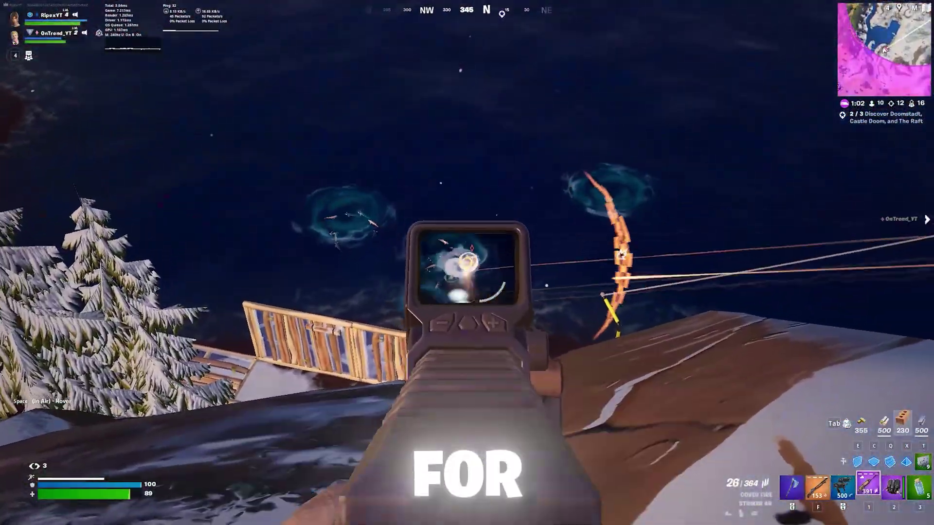
key(r)
key(r)
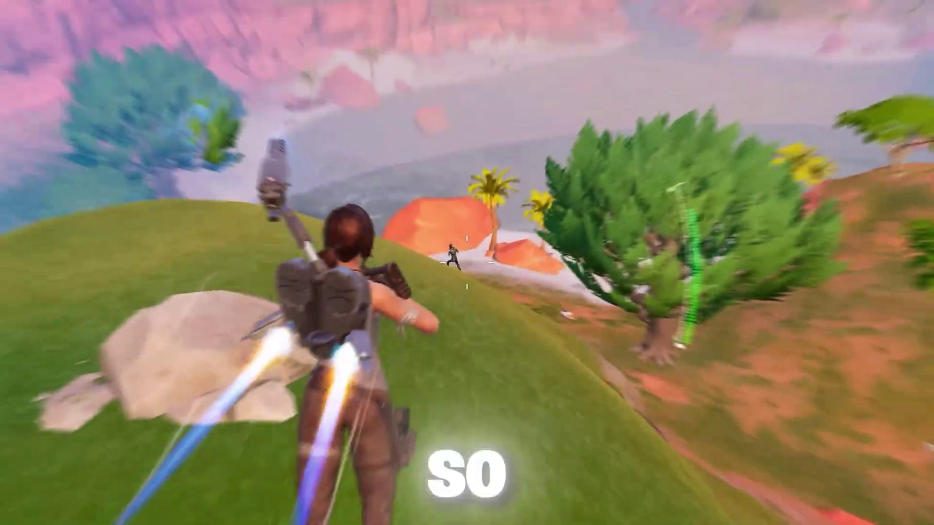
right_click(467, 263)
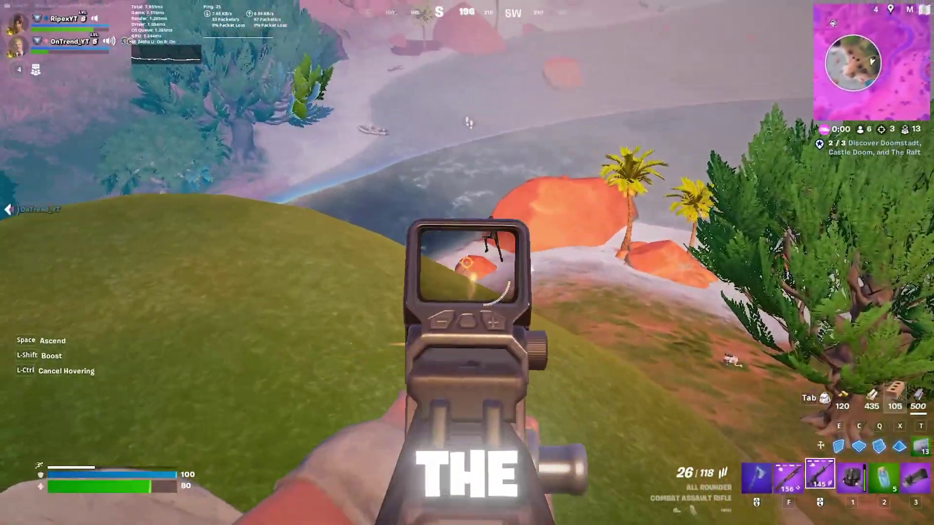
key(r)
key(r)
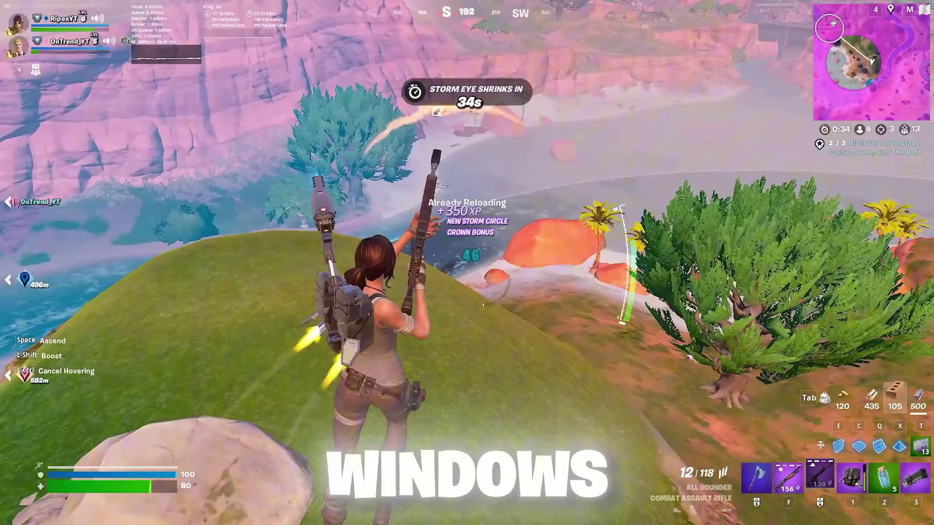
key(ctrl)
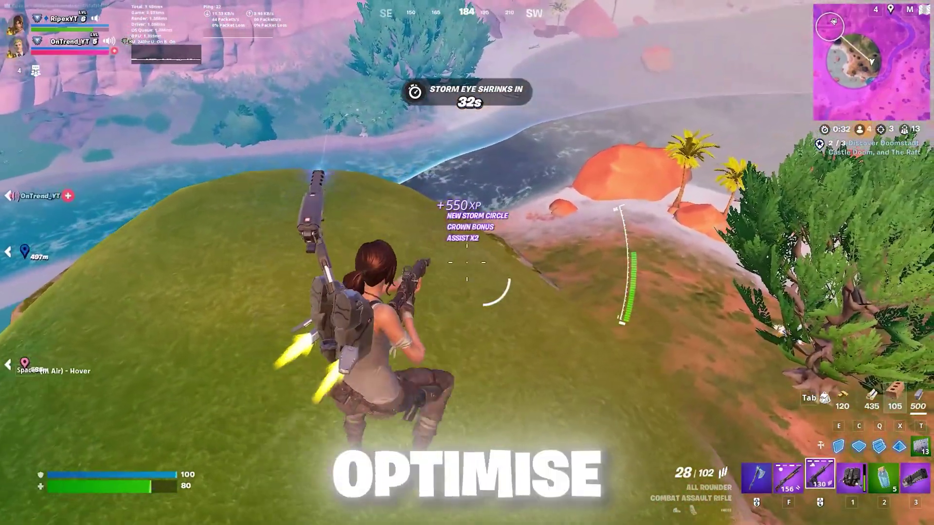
key(space)
key(ctrl)
key(shift)
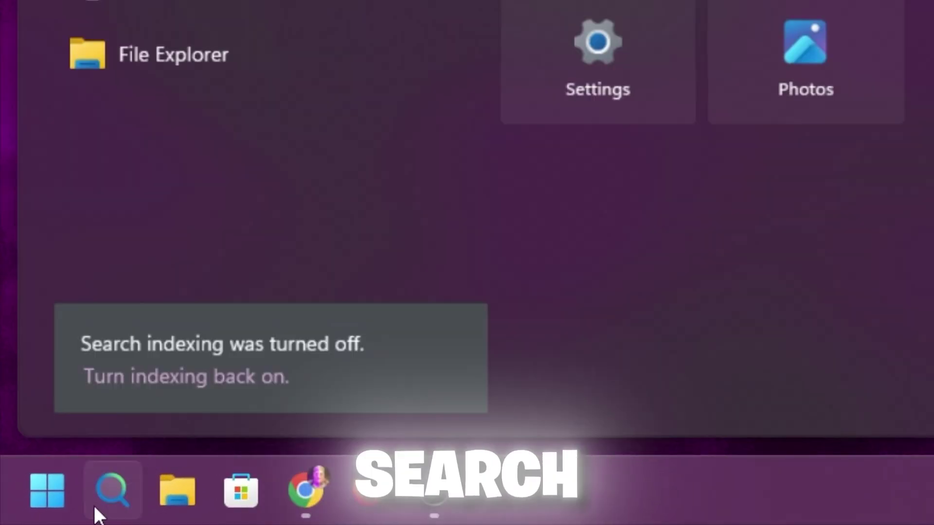
- Run Registry Editor as administrator and go to the key HKEY_LOCAL_MACHINE\SYSTEM\CurrentControlSet\Control\GraphicsDrivers
text(registry Editor)
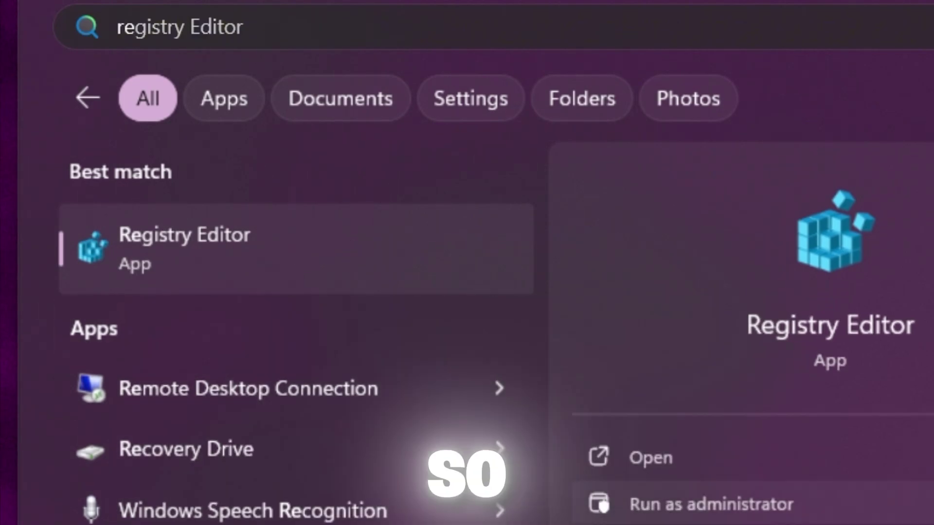
click(734, 508)
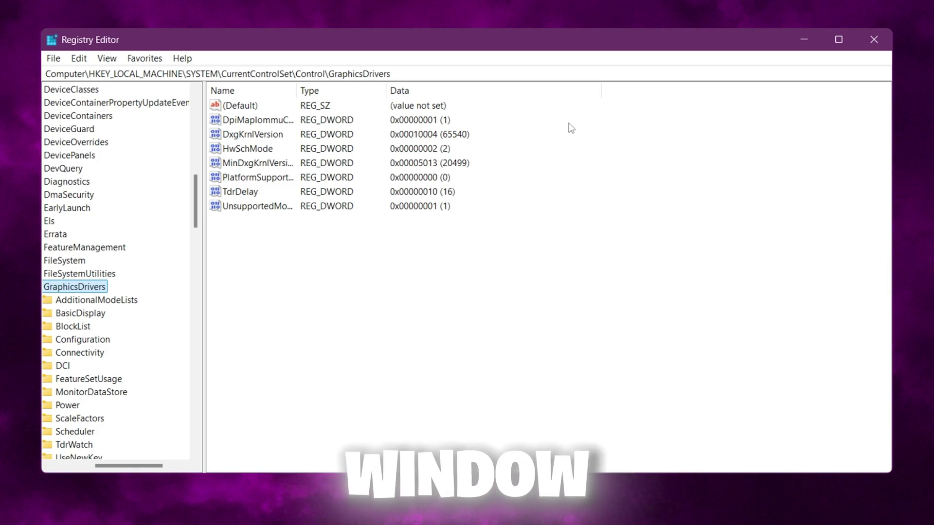
drag(392, 73, 0, 62)
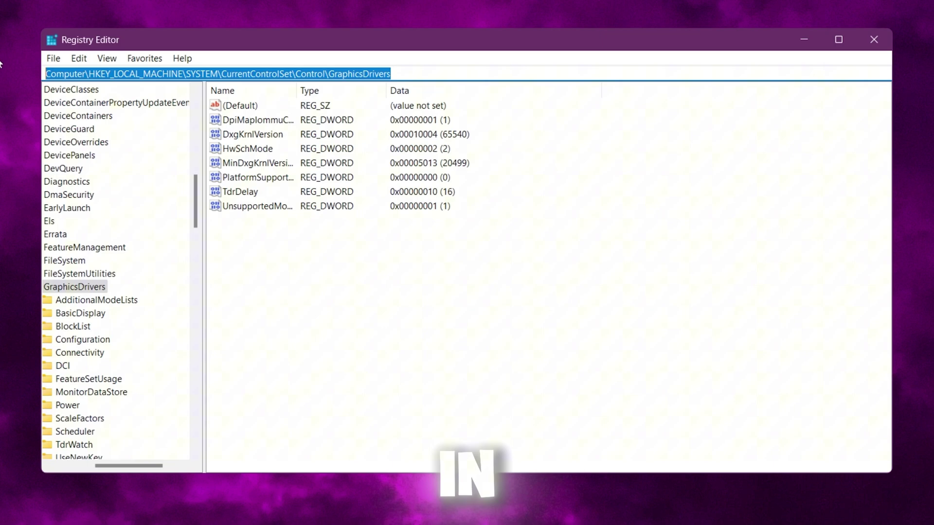
text(HKEY_LOCAL_MACHINE\SYSTEM\CurrentControlSet\Control\GraphicsDrivers)
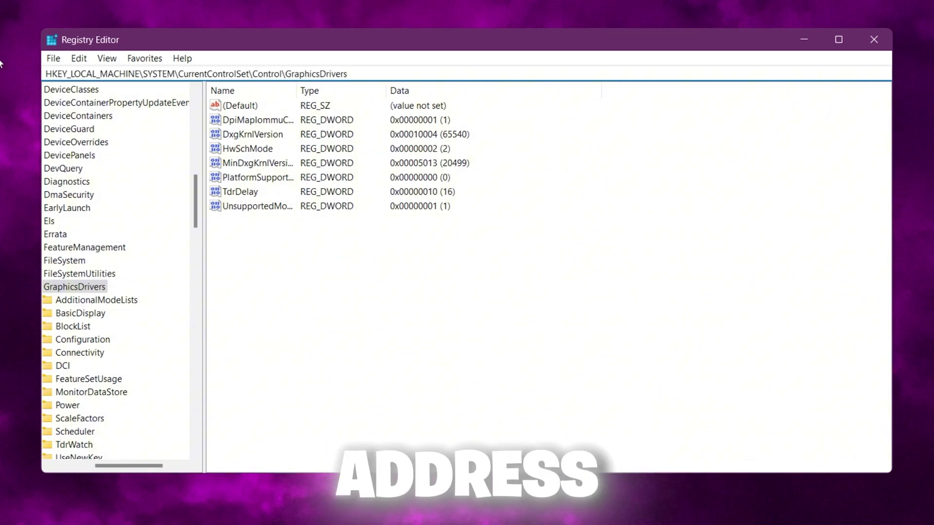
key(Return)
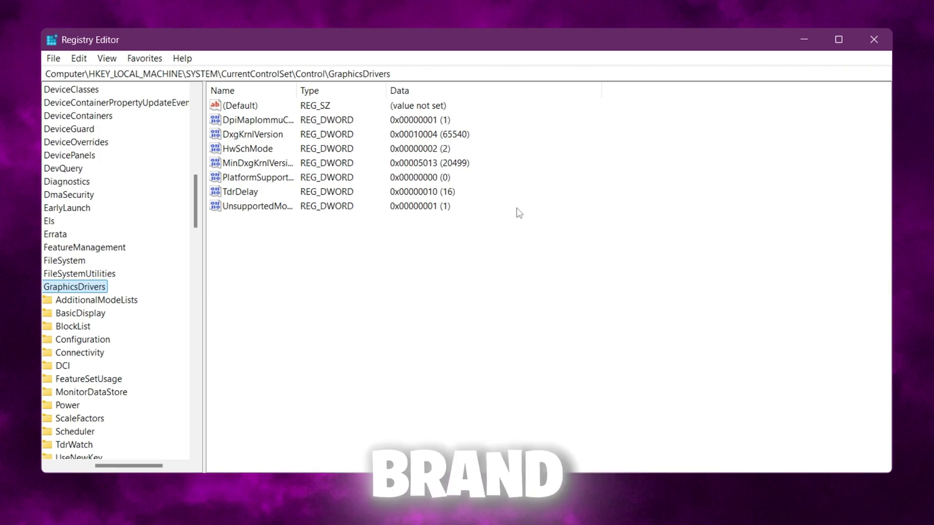
- Create a DWORD (32-bit) value named TdrLevel in the GraphicsDrivers key and set its value data to 0
right_click(277, 267)
mouse_move(335, 278)
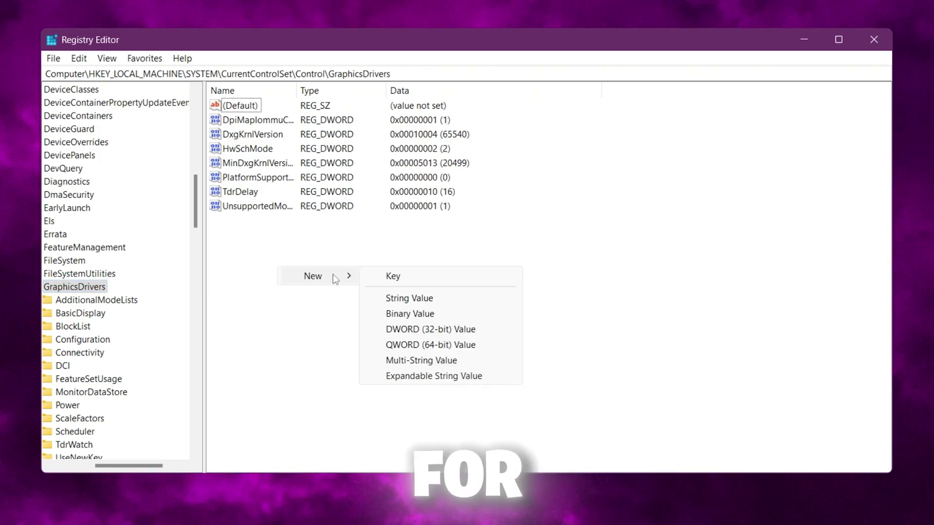
click(420, 328)
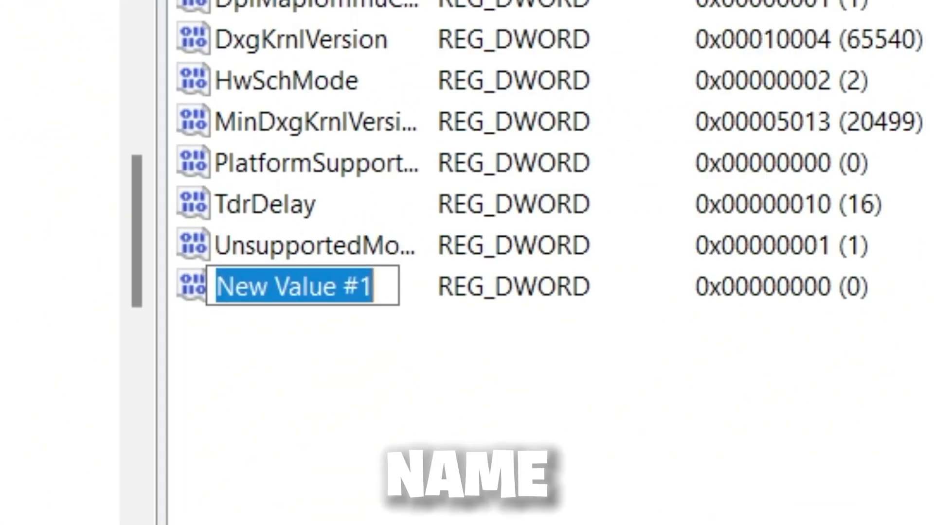
text(Tdr)
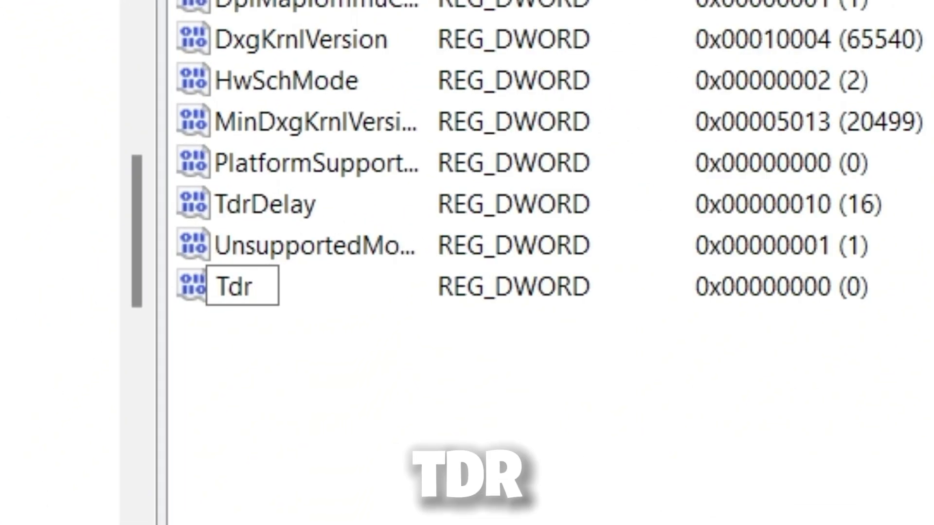
text(Level)
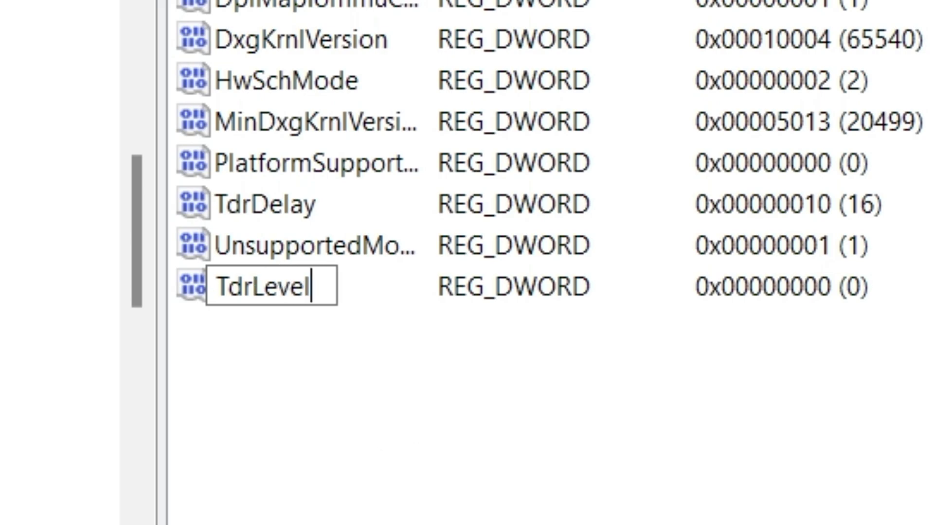
key(Return)
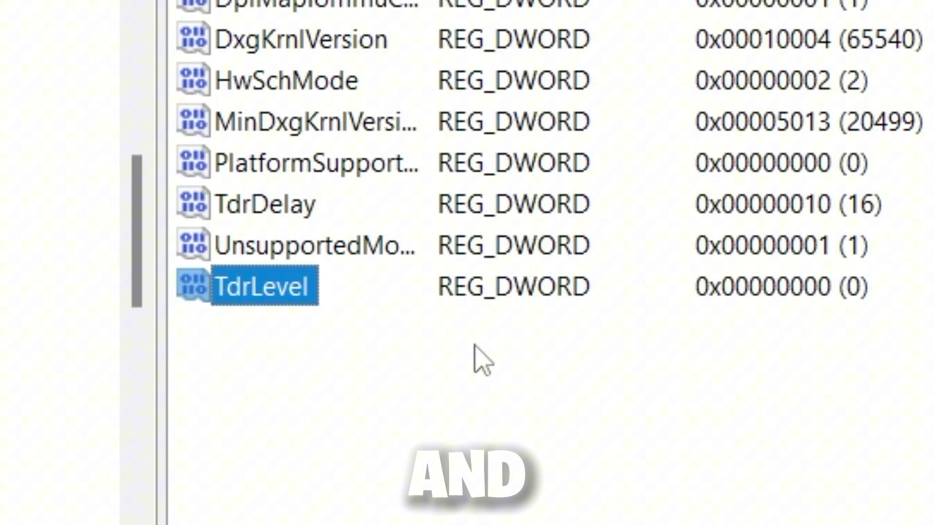
double_click(271, 287)
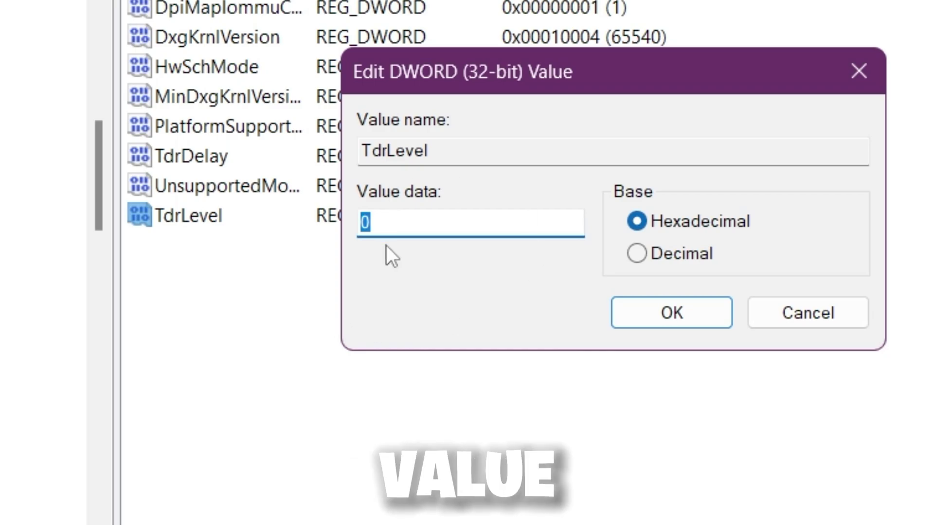
text(0)
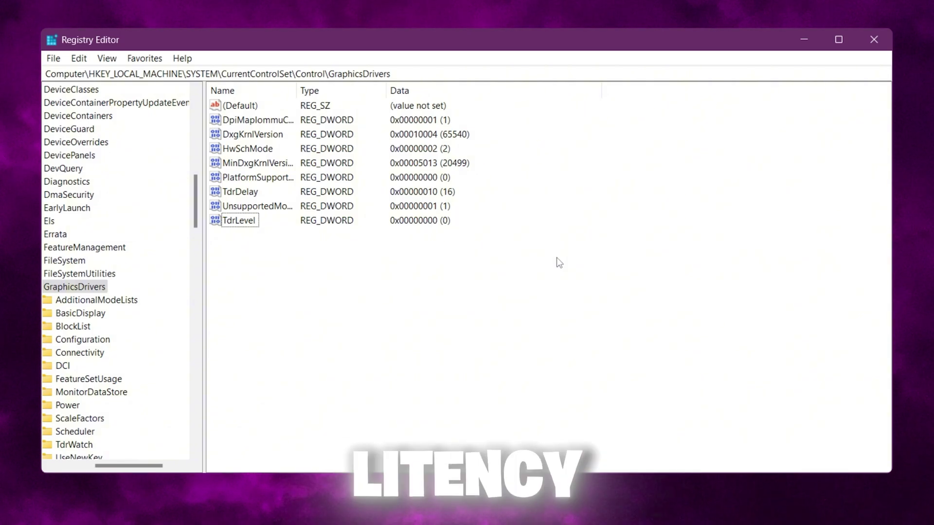
- Go to the registry key HKEY_LOCAL_MACHINE\SYSTEM\CurrentControlSet\Services\Tcpip\Parameters\Interfaces
click(415, 74)
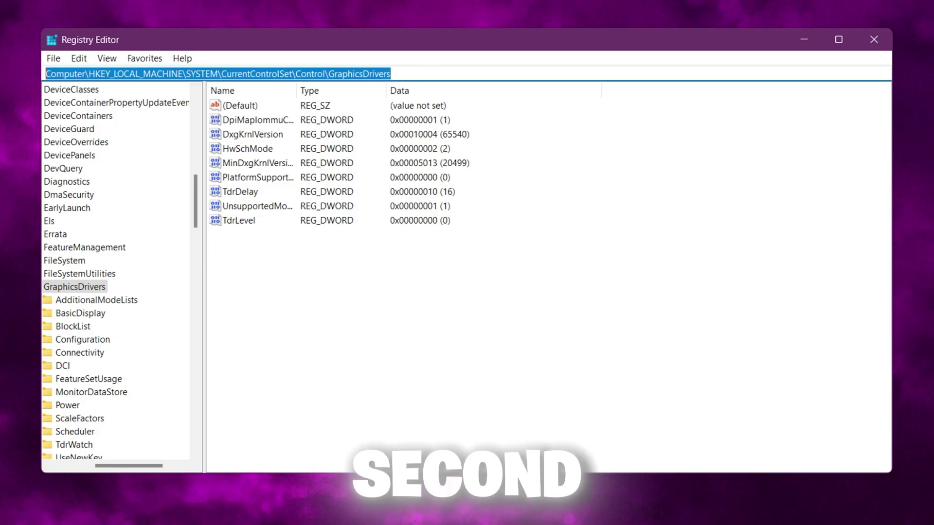
text(HKEY_LOCAL_MACHINE\SYSTEM\CurrentControlSet\Services\Tcpip\Parameters\Interfaces)
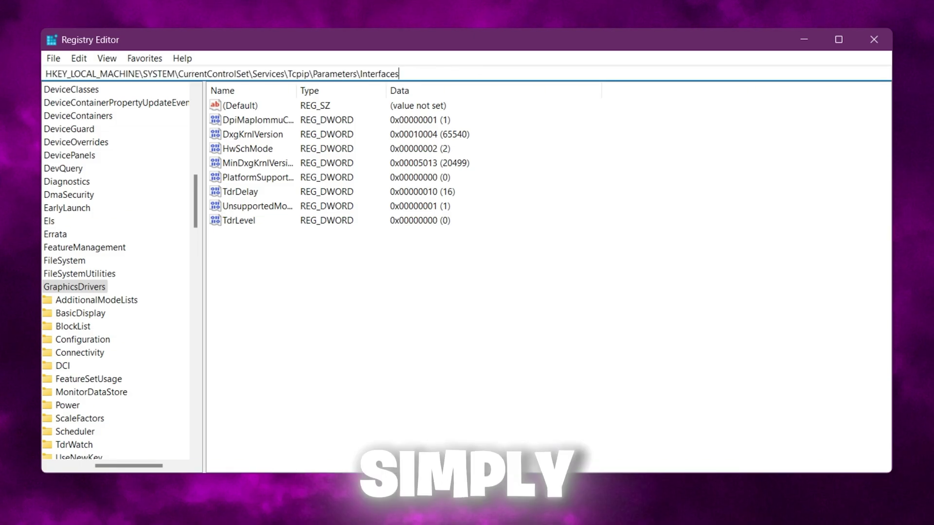
key(Return)
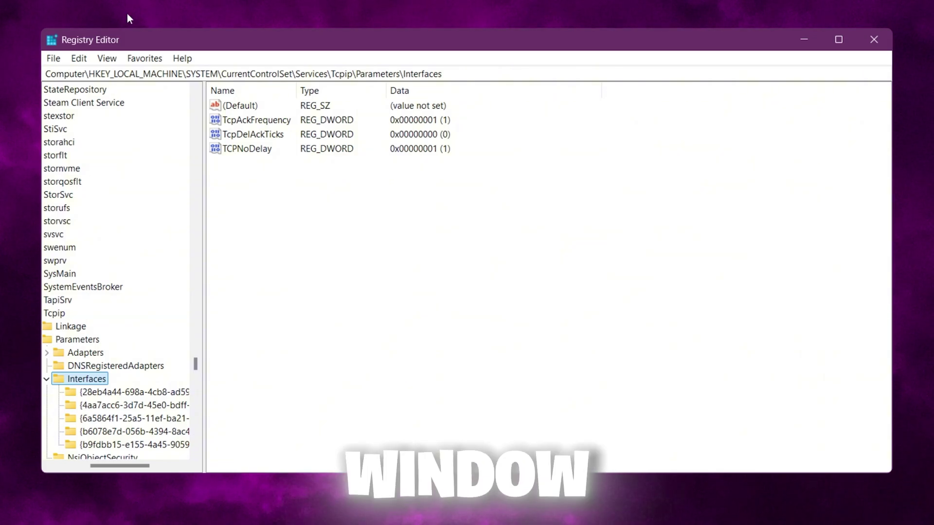
- Set the value data of both TCPNoDelay and TcpAckFrequency to 1 in the Interfaces key
double_click(253, 149)
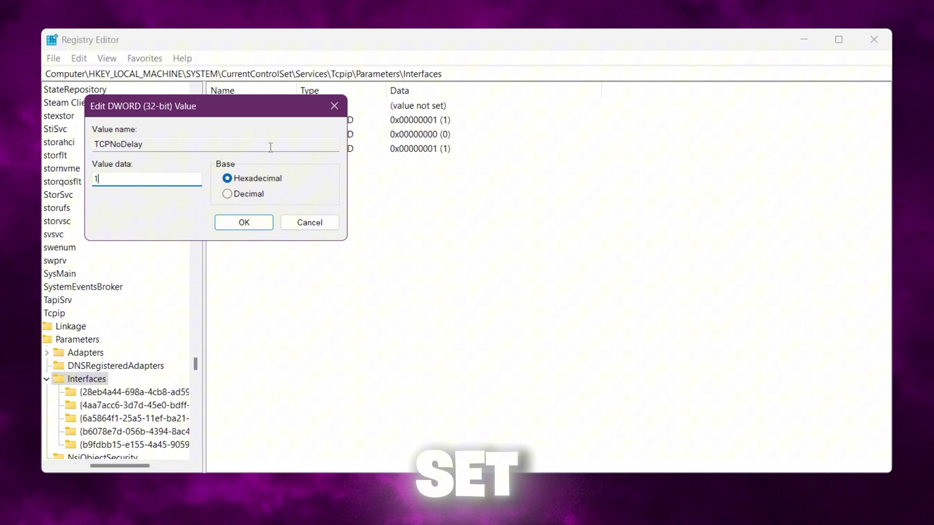
click(244, 222)
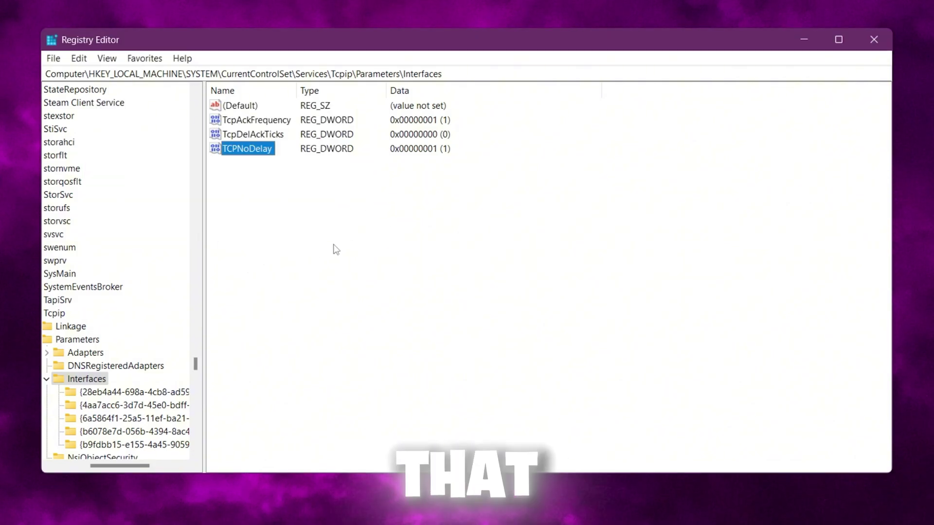
double_click(247, 122)
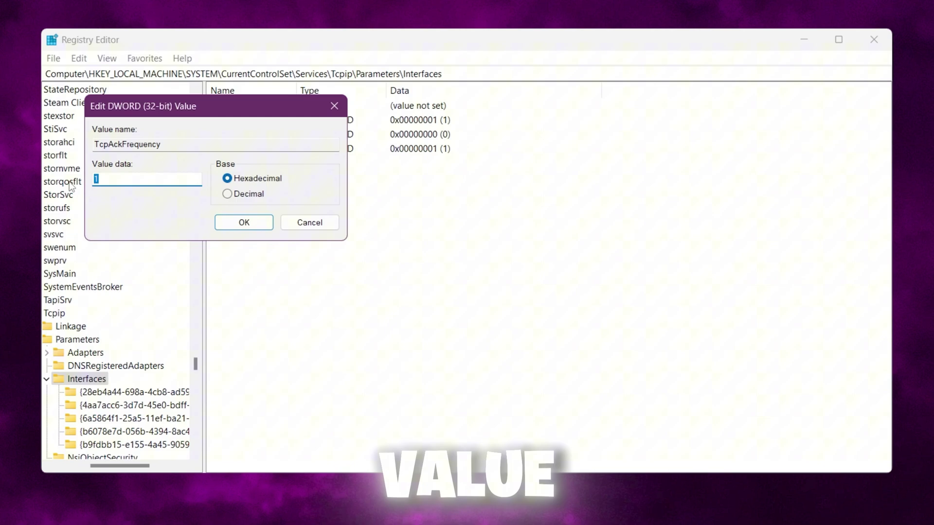
click(226, 224)
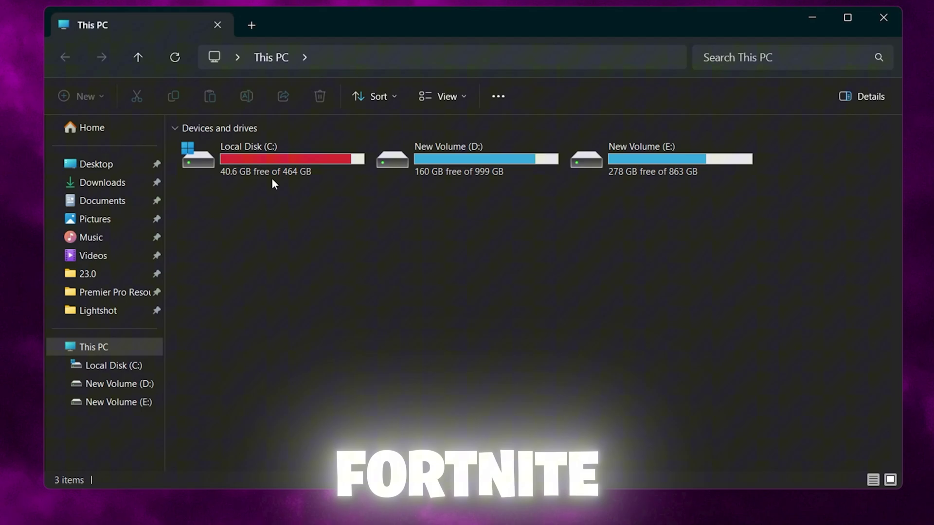
- In File Explorer, open the folder C:\Program Files\Epic Games\Fortnite\FortniteGame\Binaries\Win64
double_click(283, 149)
double_click(229, 210)
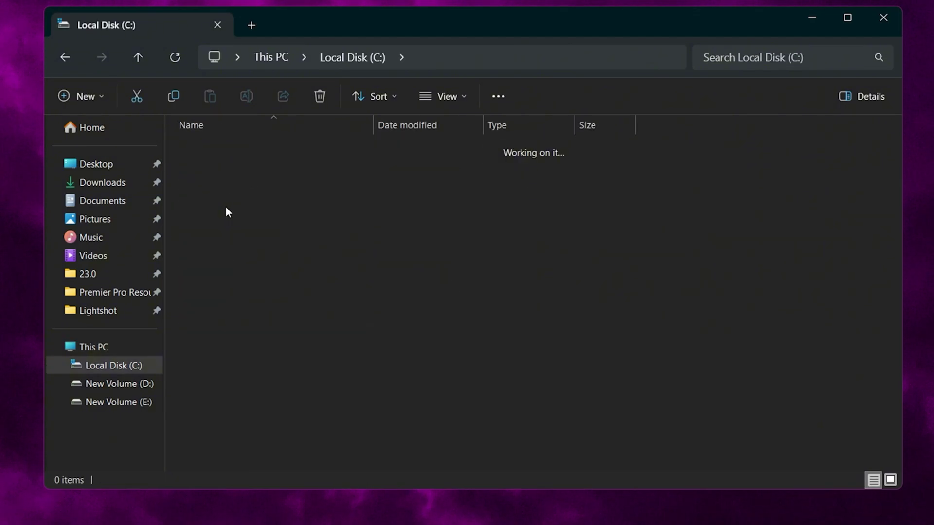
double_click(221, 230)
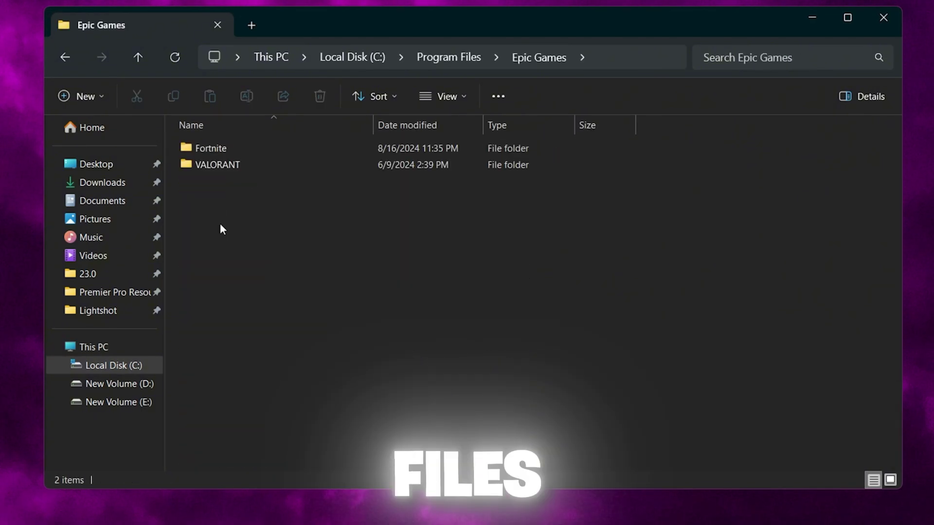
double_click(228, 148)
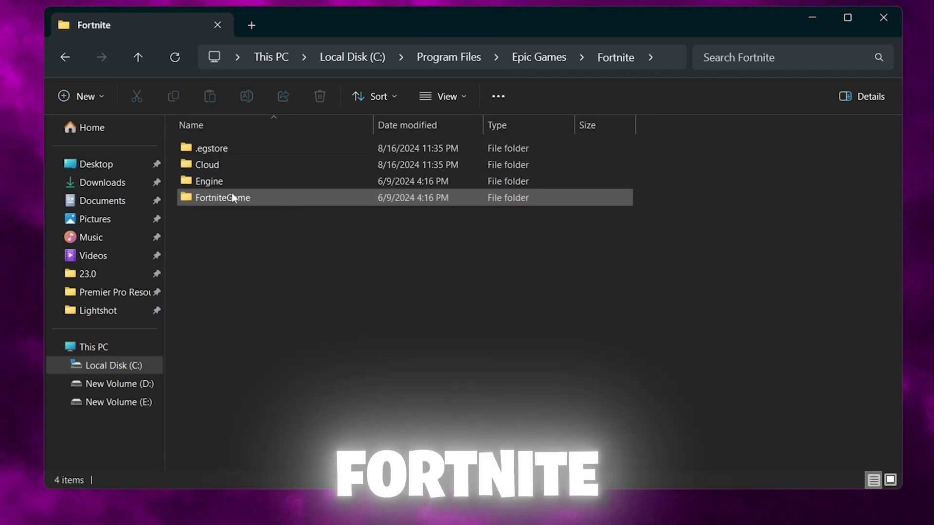
double_click(231, 197)
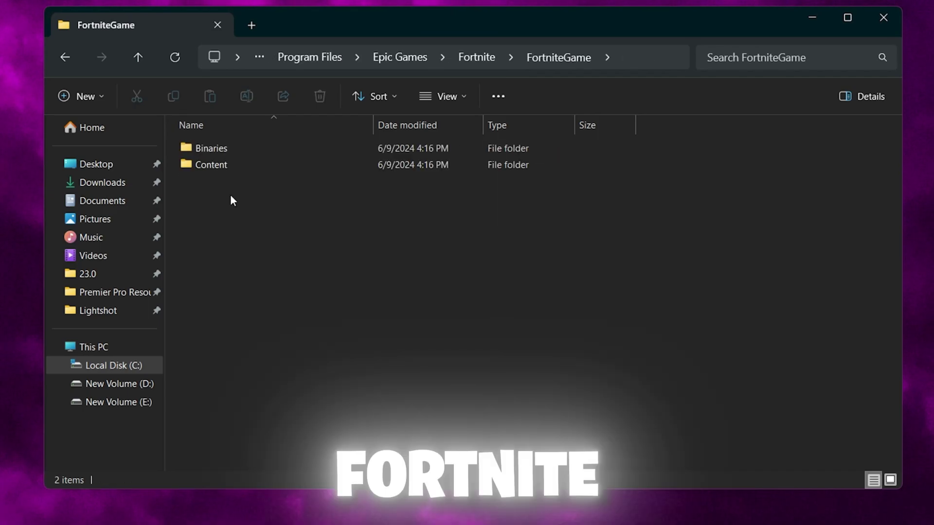
double_click(249, 153)
double_click(246, 168)
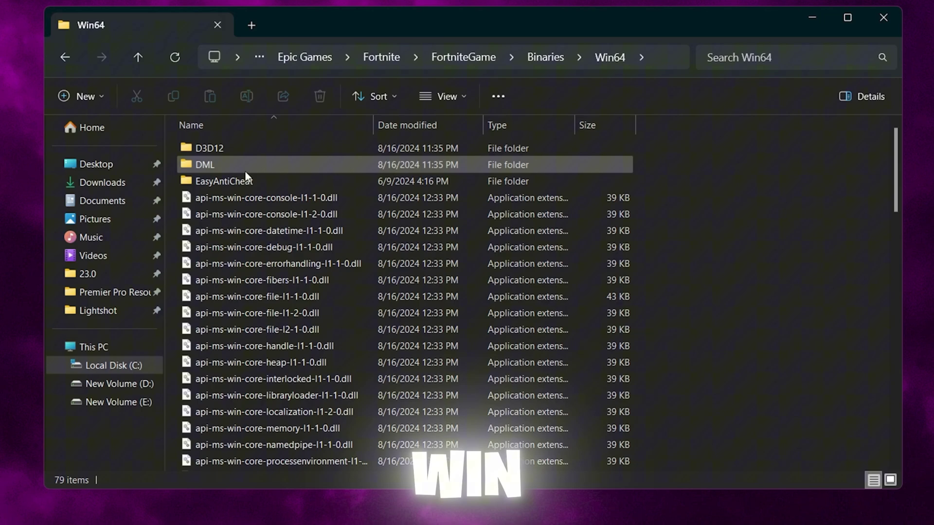
- Open the properties of FortniteClient-Win64-Shipping.exe in the Win64 folder
scroll(518, 269, down, 12)
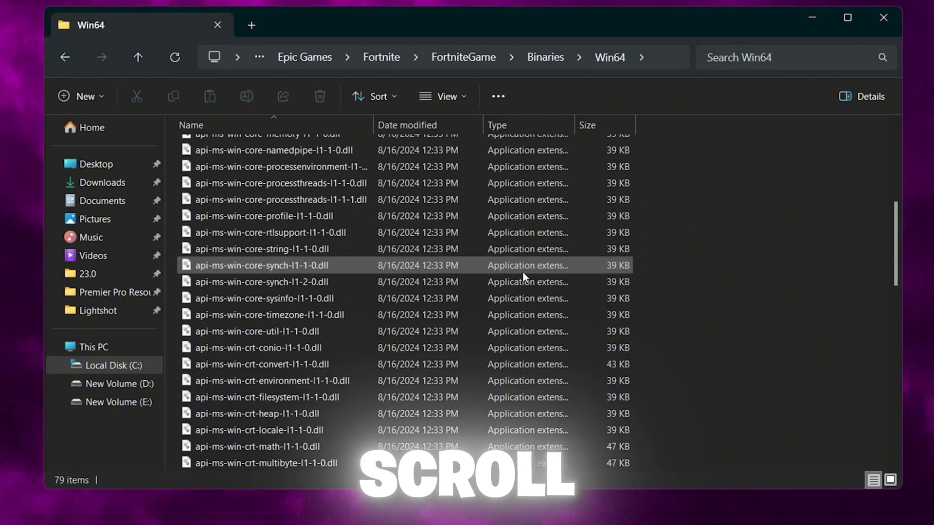
scroll(519, 283, down, 5)
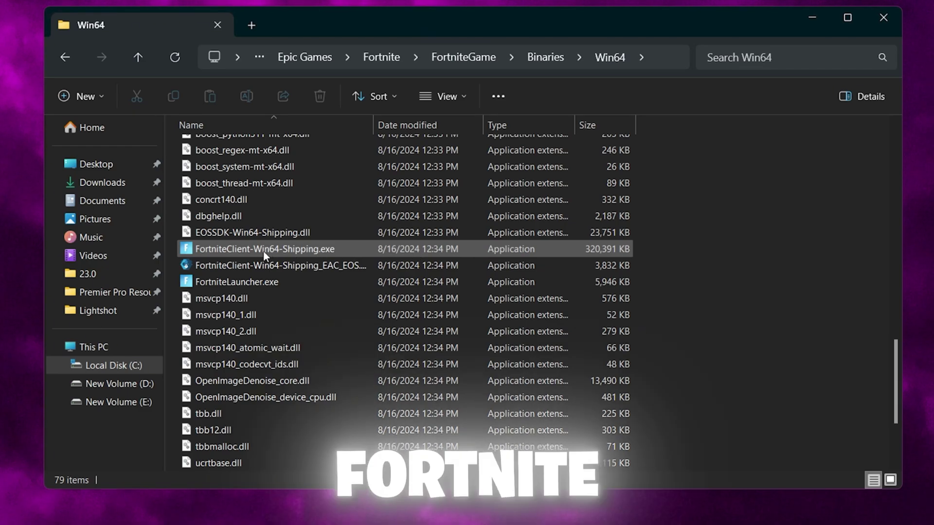
mouse_move(264, 253)
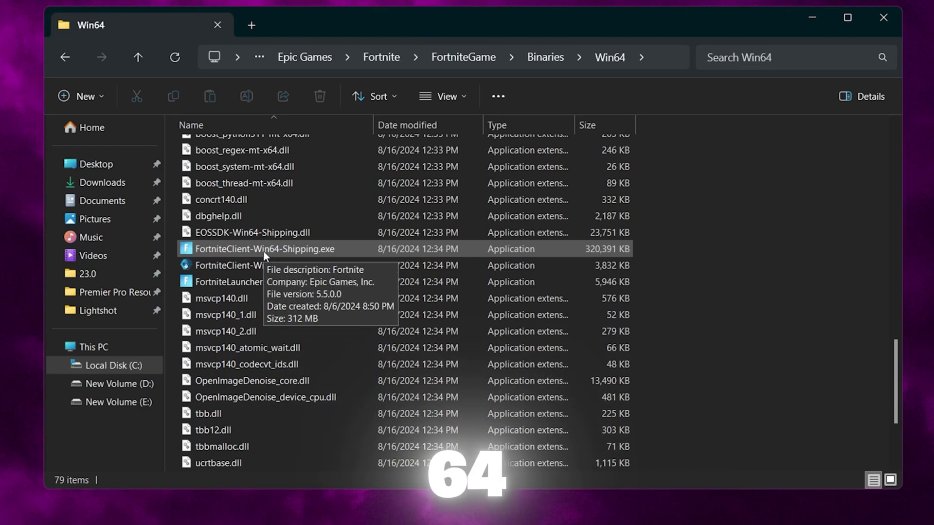
right_click(285, 247)
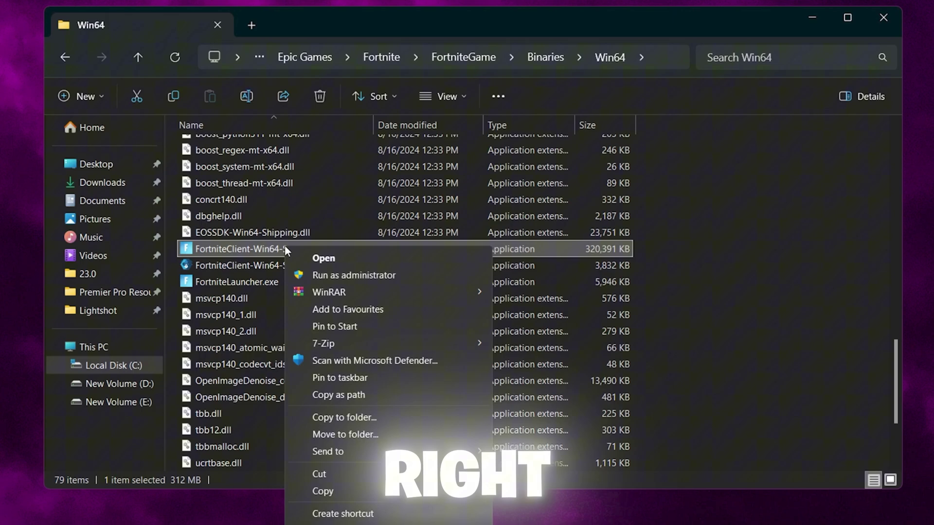
click(341, 523)
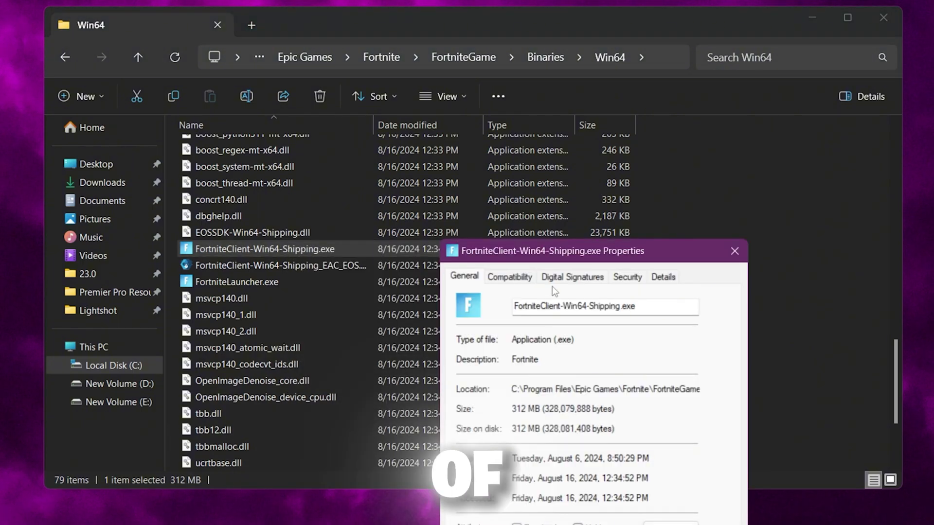
- Confirm the executable's compatibility settings with full-screen optimisations disabled and high DPI scaling overridden, performed by Application
drag(559, 255, 475, 72)
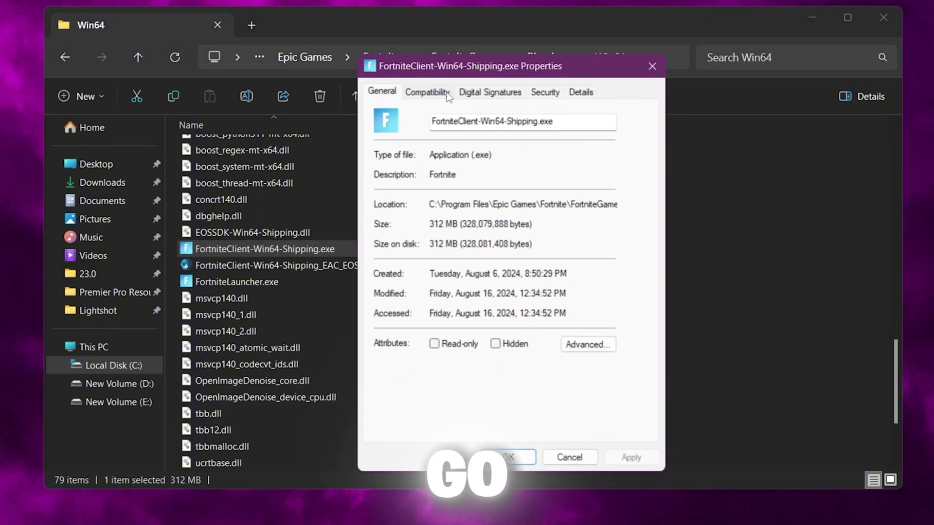
click(428, 92)
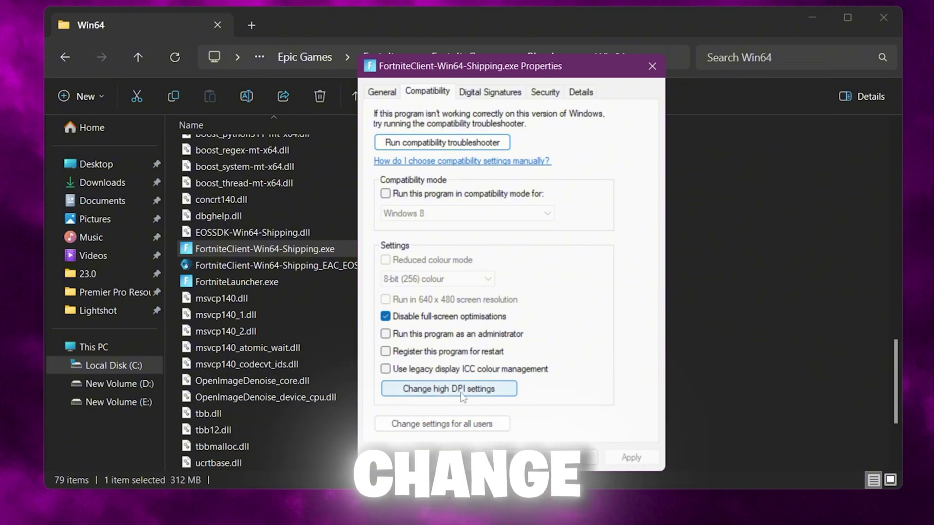
click(414, 392)
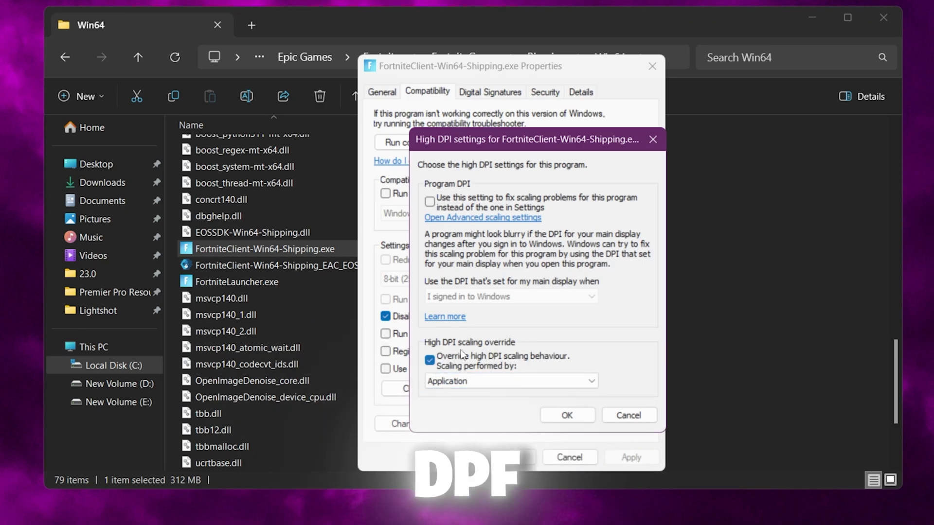
click(556, 415)
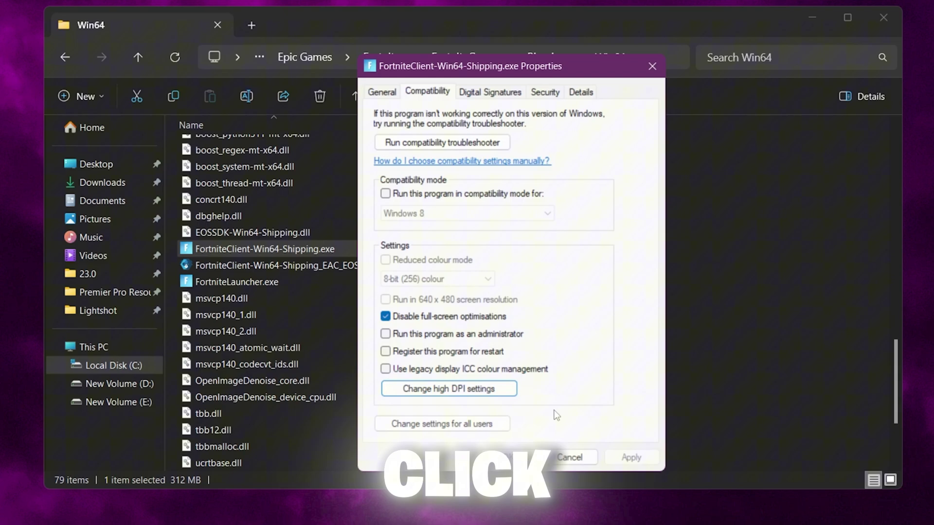
click(511, 458)
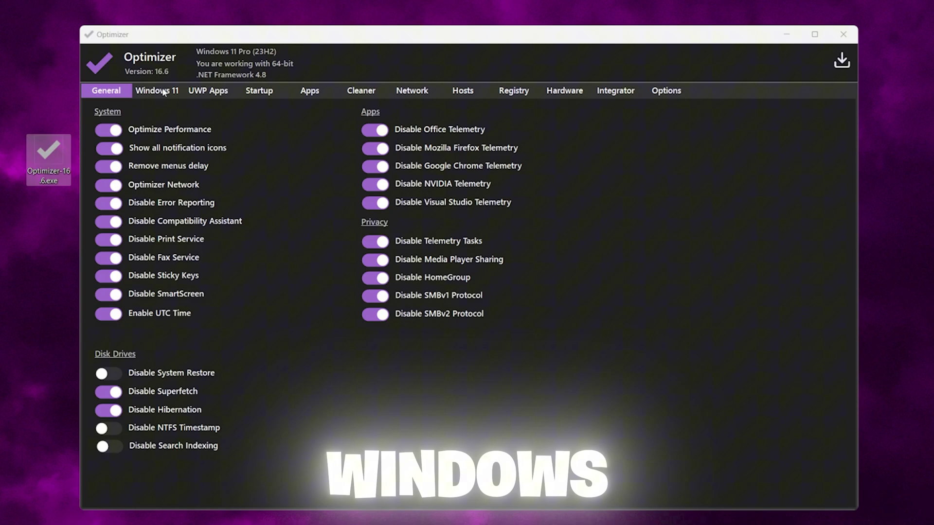
- In Optimizer, review the Windows 11 tweaks, the uninstallable UWP apps, the startup items and the downloadable apps
click(163, 92)
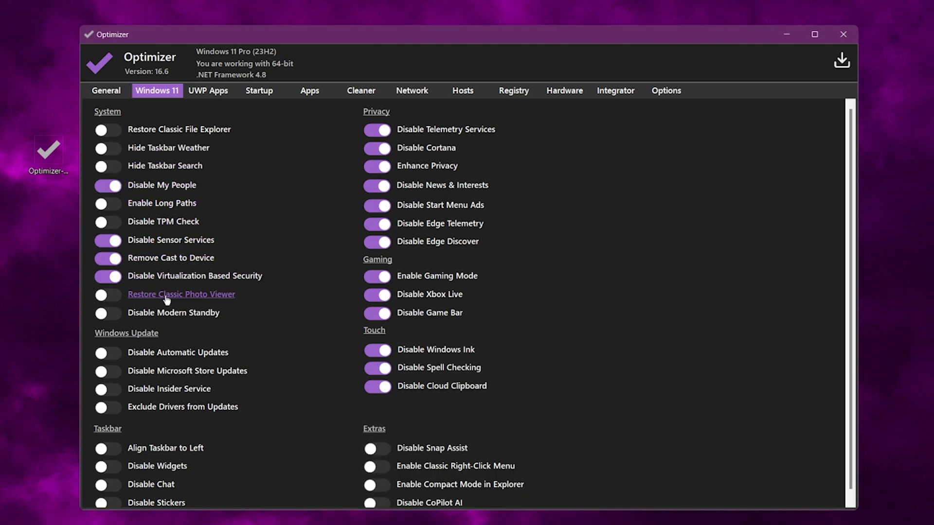
scroll(291, 270, down, 1)
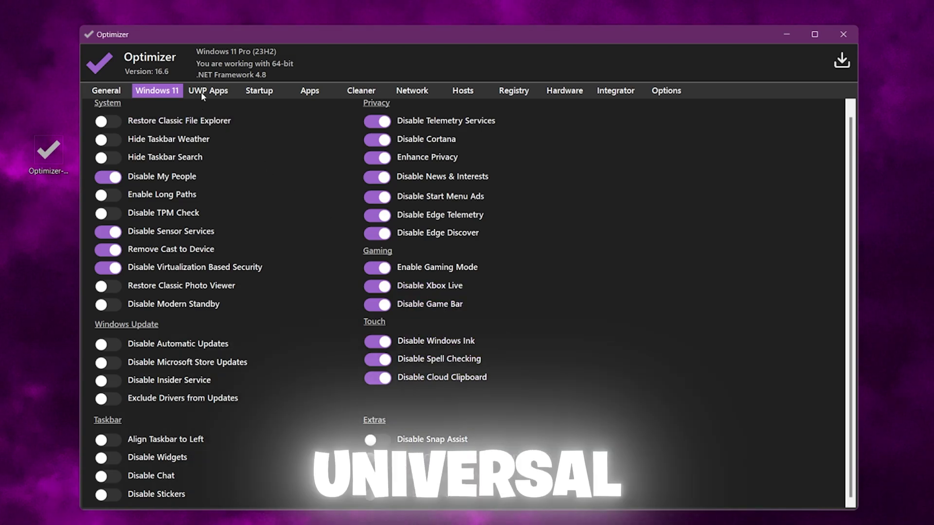
click(204, 92)
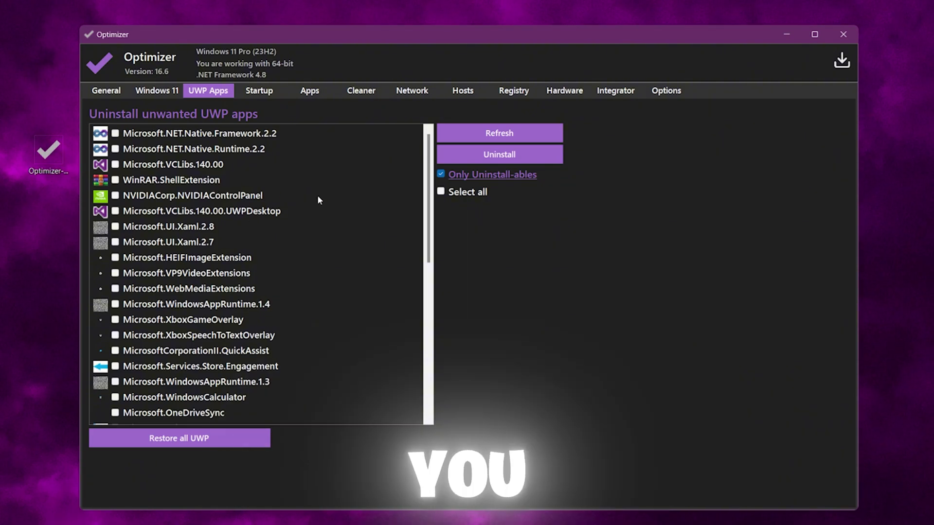
scroll(323, 199, down, 4)
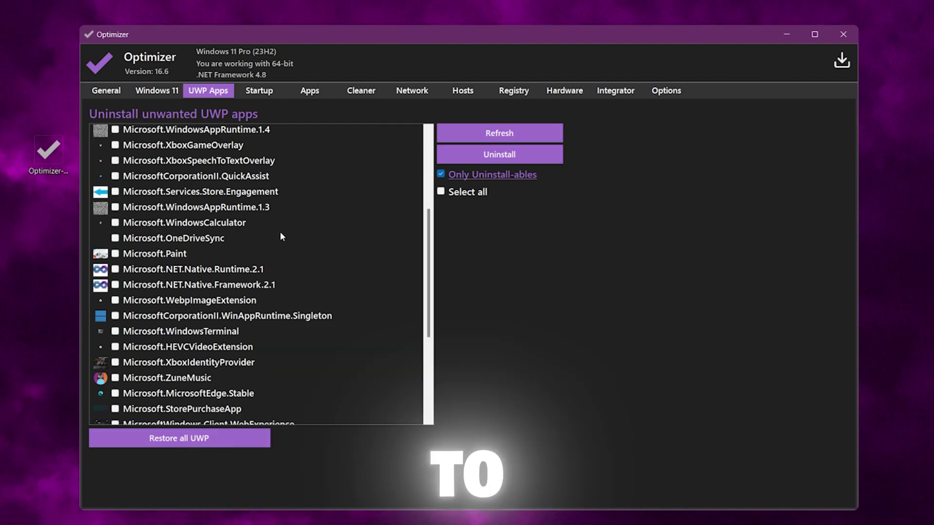
click(258, 91)
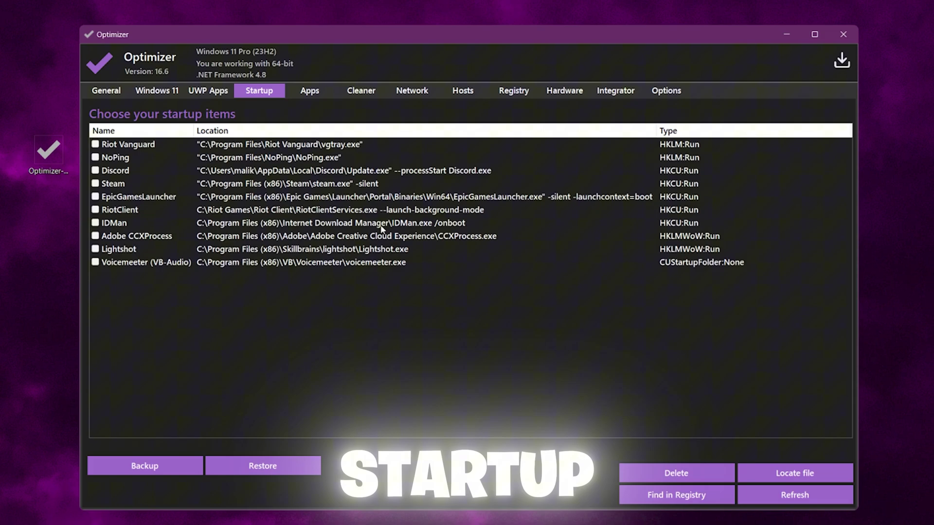
click(320, 91)
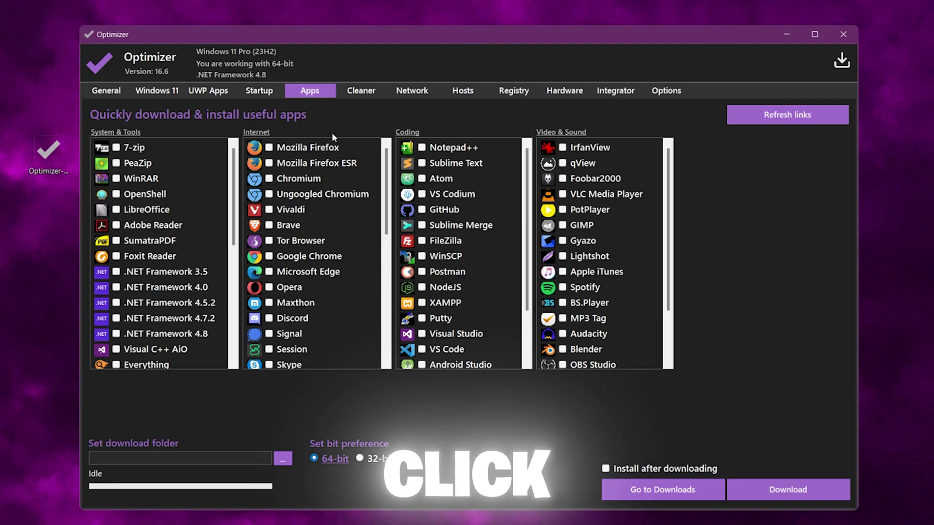
- Analyze and clean the Windows temporary files, BSOD minidumps, error reports and Recycle Bin with the Cleaner
click(358, 94)
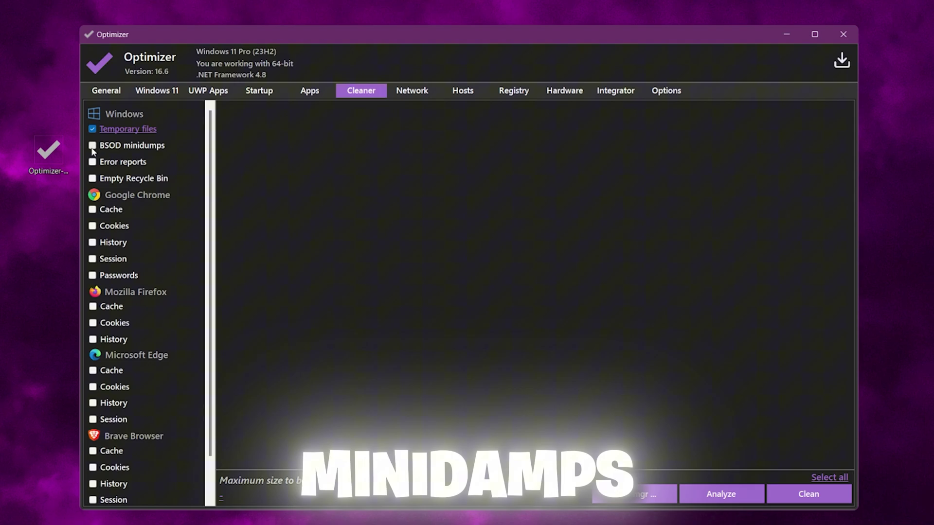
click(92, 147)
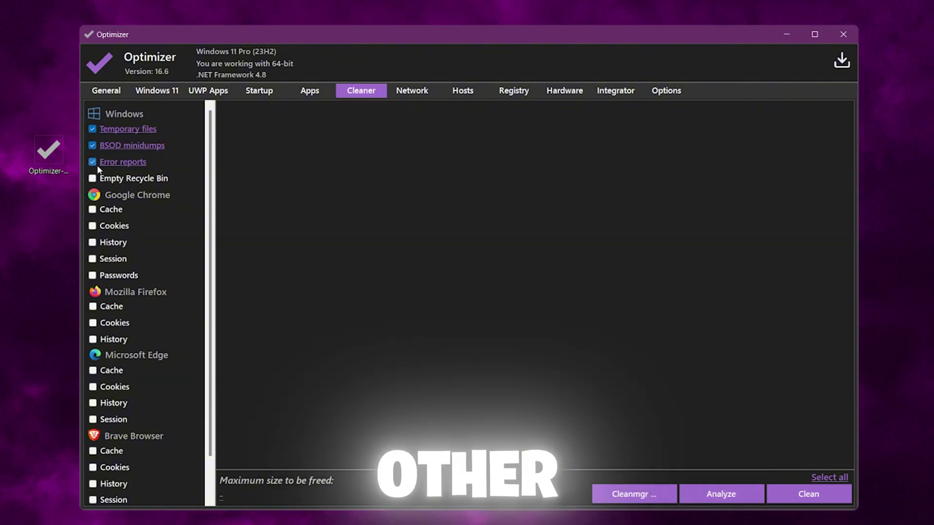
click(95, 178)
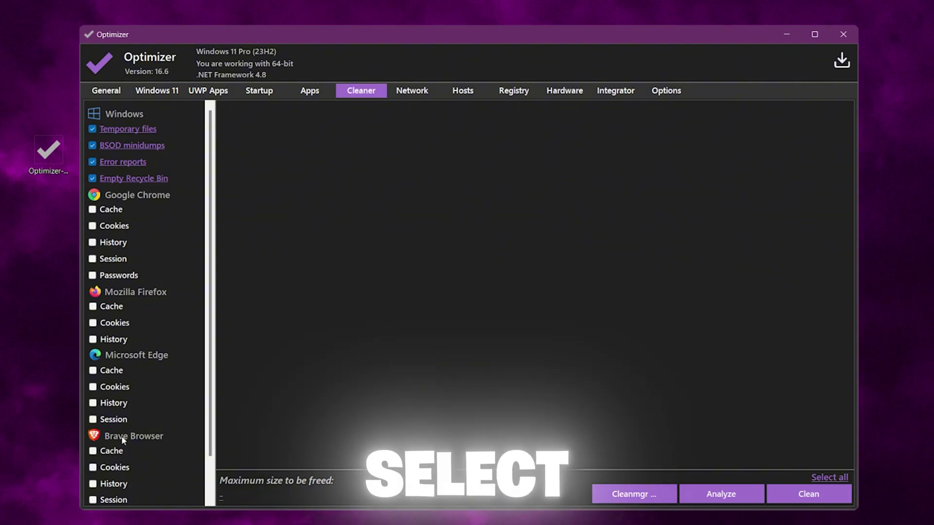
click(712, 495)
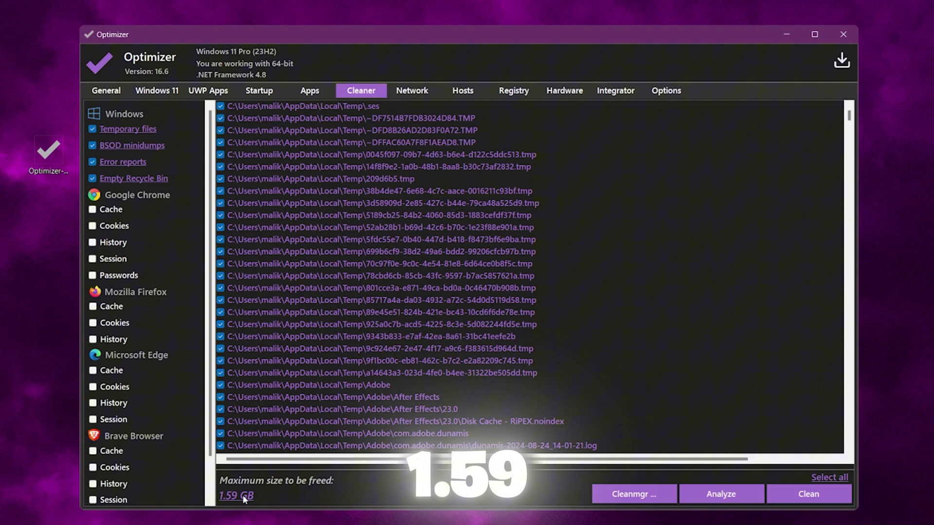
click(807, 496)
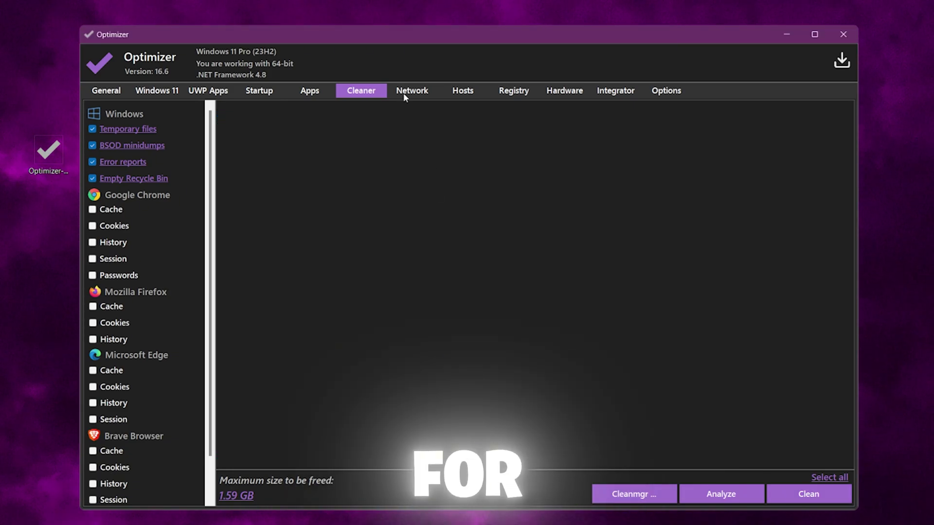
- Choose Google as the DNS server for the Realtek Gaming 2.5GbE Family Controller adapter
click(404, 94)
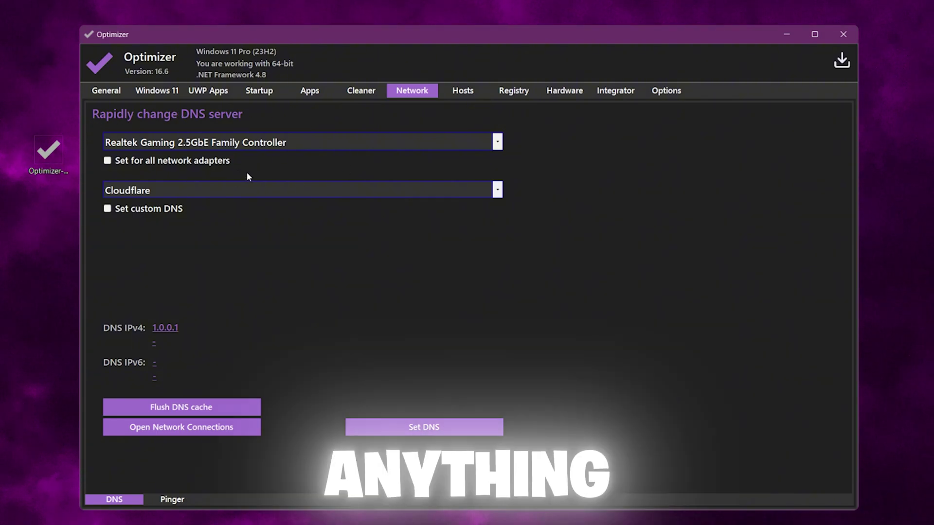
click(258, 142)
click(191, 162)
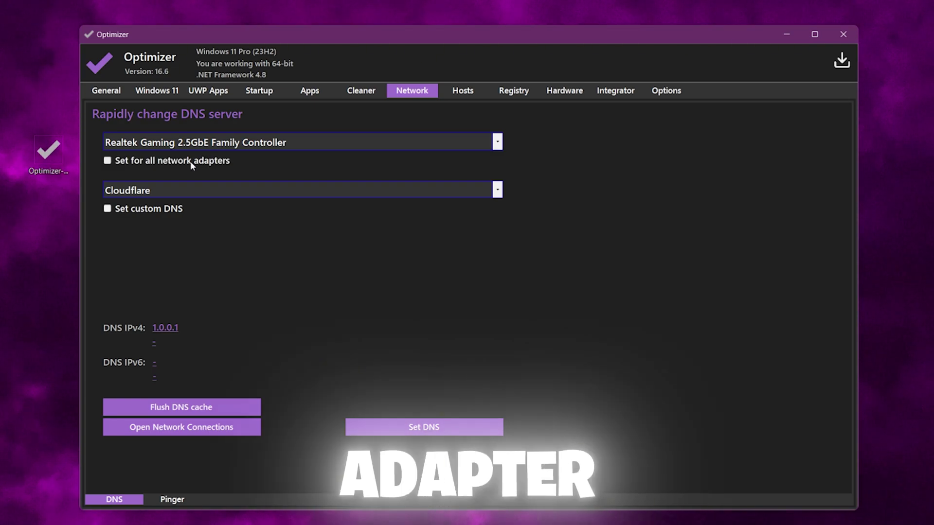
click(497, 190)
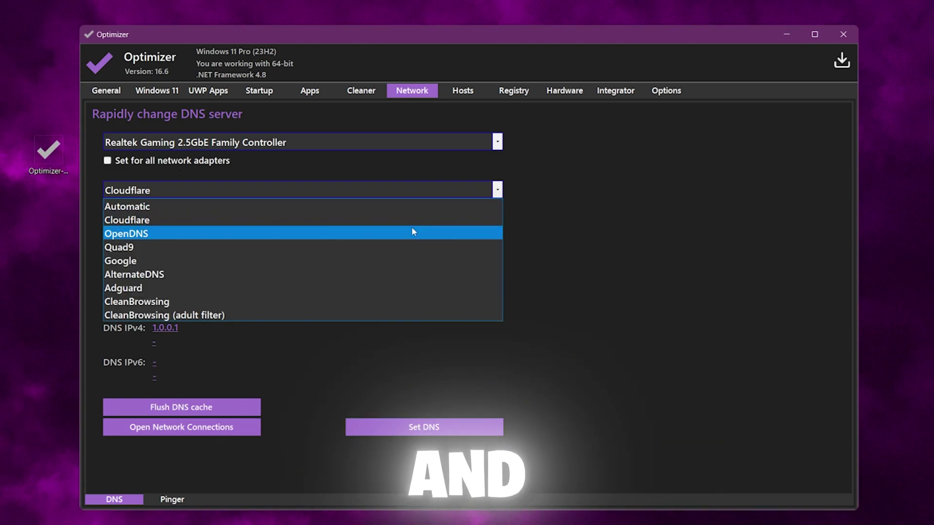
click(316, 261)
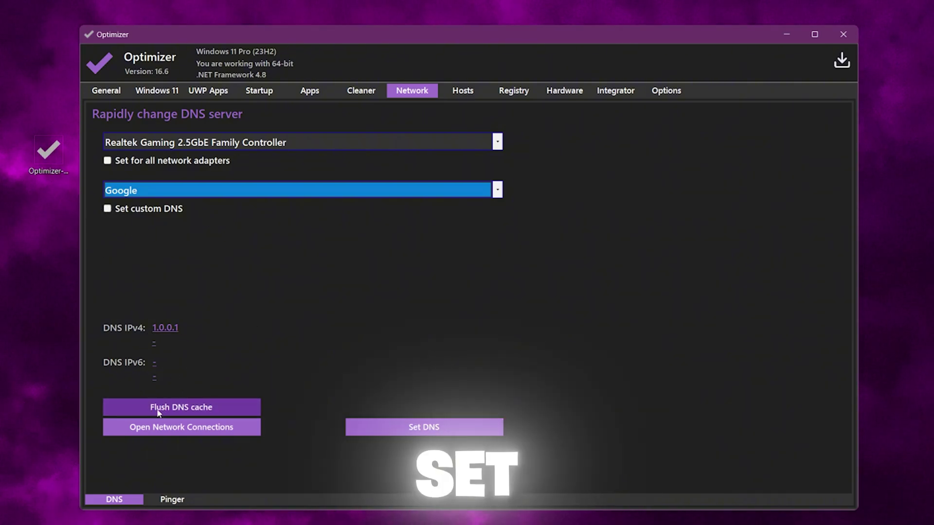
- Flush the Windows DNS cache, set the selected DNS server and close Optimizer
click(199, 410)
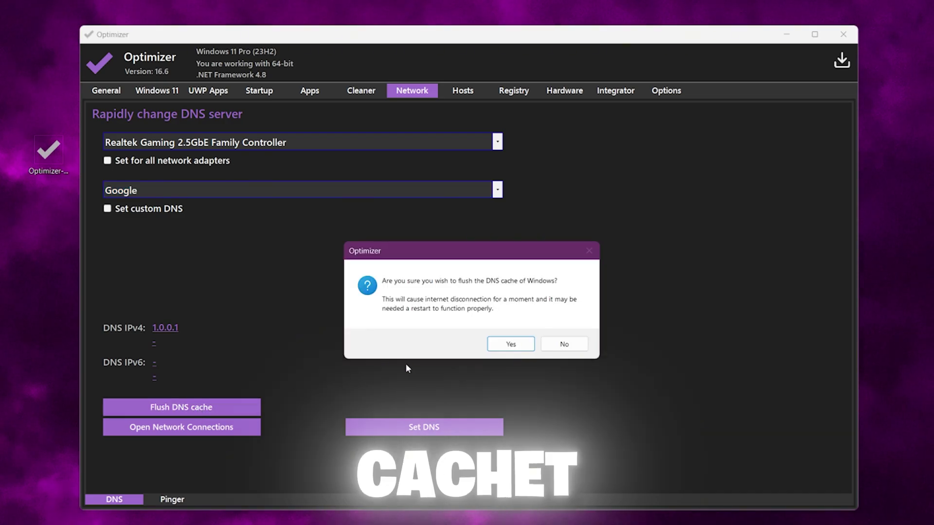
click(513, 344)
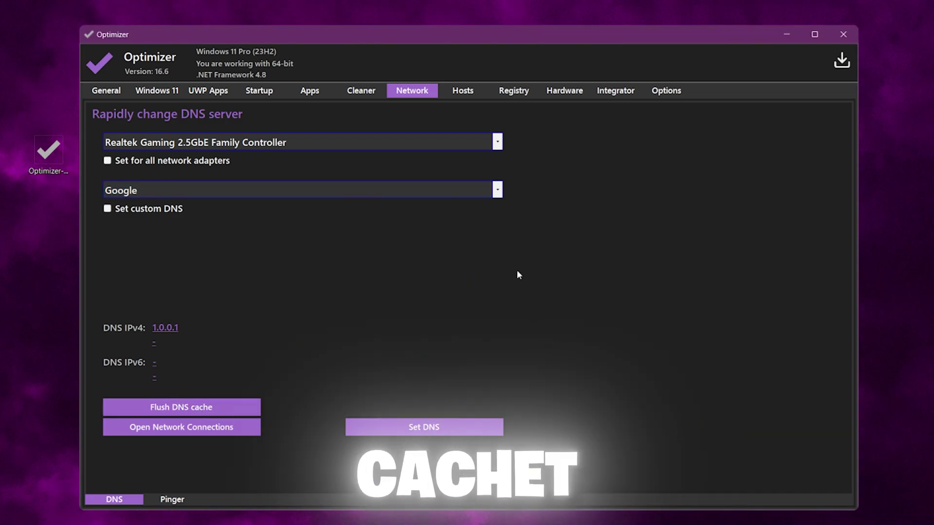
click(436, 429)
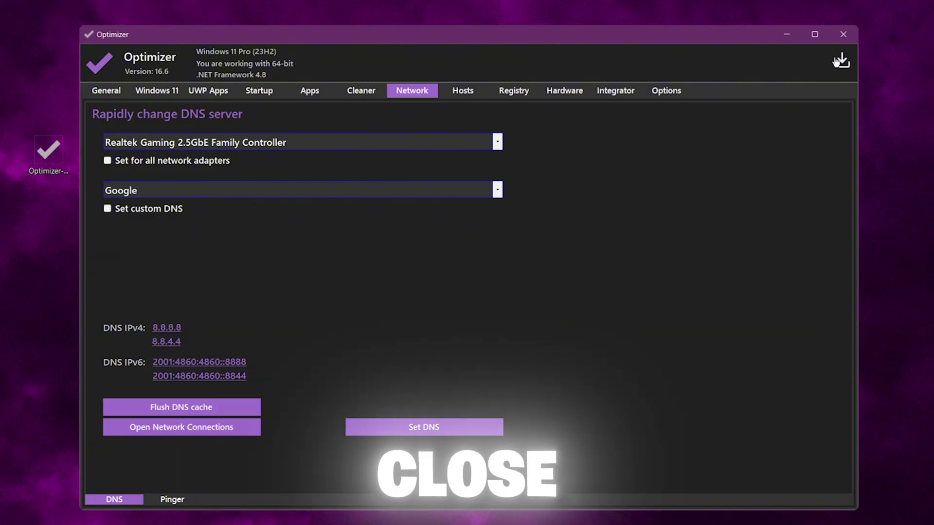
click(843, 33)
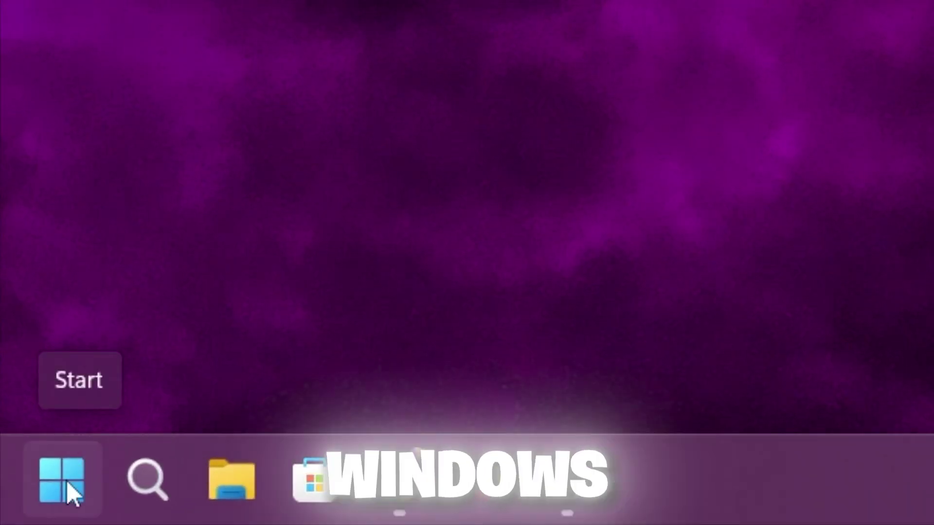
- From the system's About page, open the advanced system settings and bring up the Performance Options
right_click(15, 514)
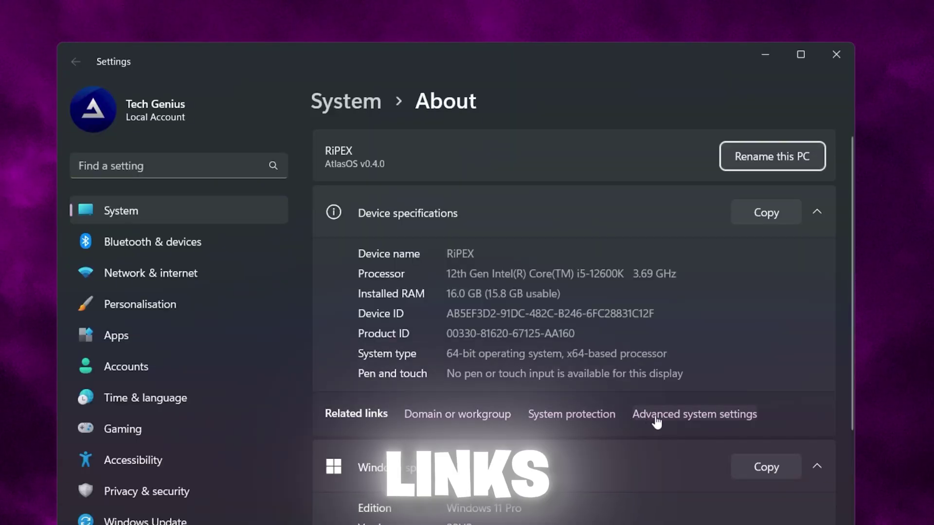
click(724, 417)
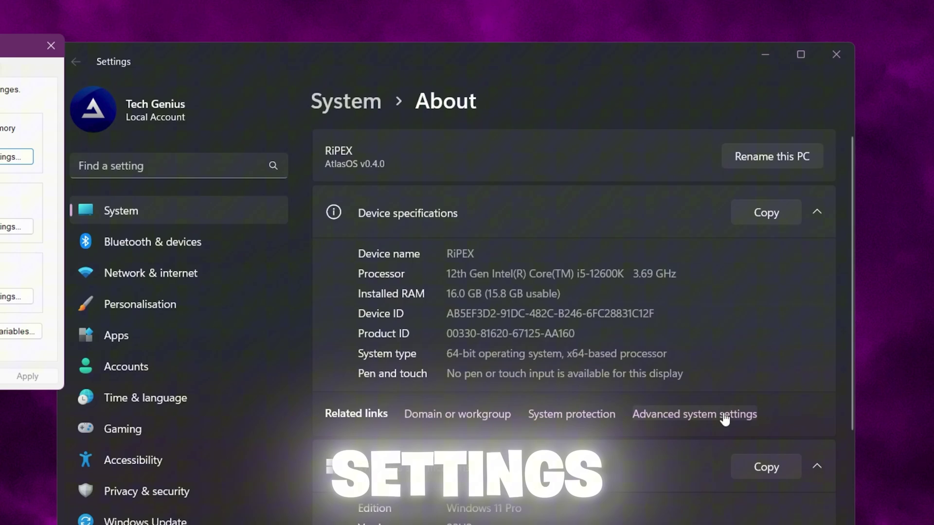
drag(10, 46, 445, 219)
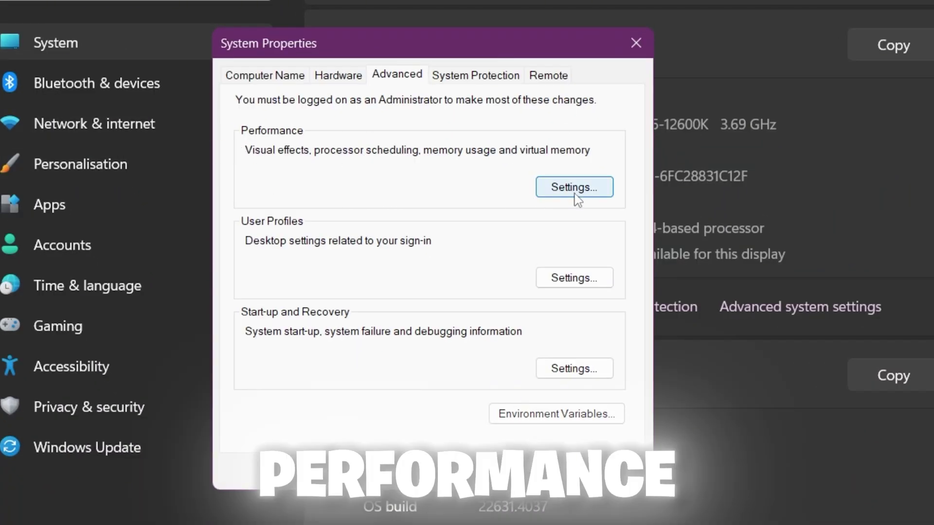
click(576, 189)
drag(426, 121, 438, 2)
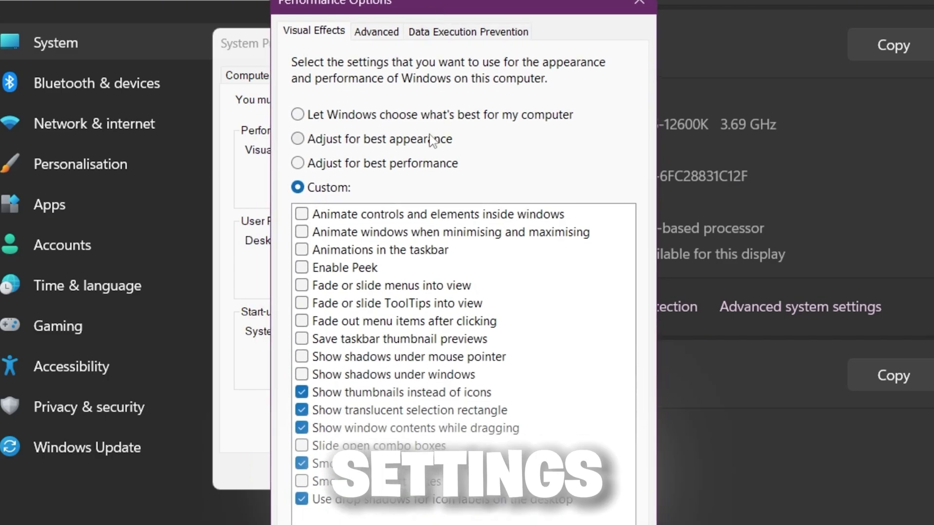
- Try the best performance and best appearance presets for the Windows visual effects
click(314, 164)
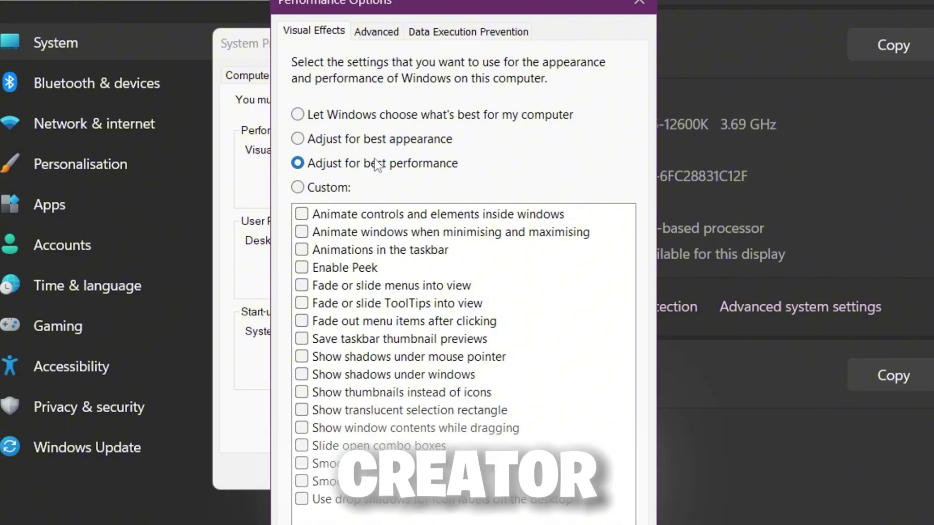
click(320, 143)
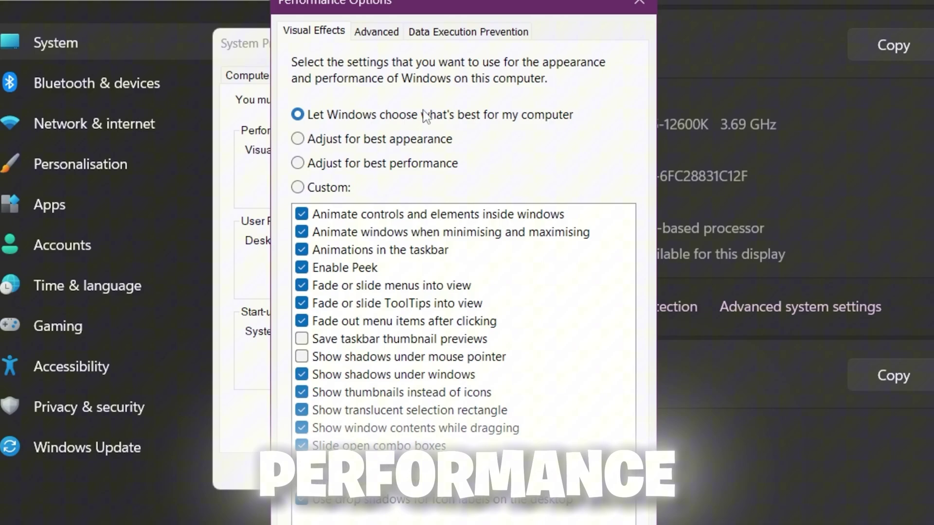
click(350, 163)
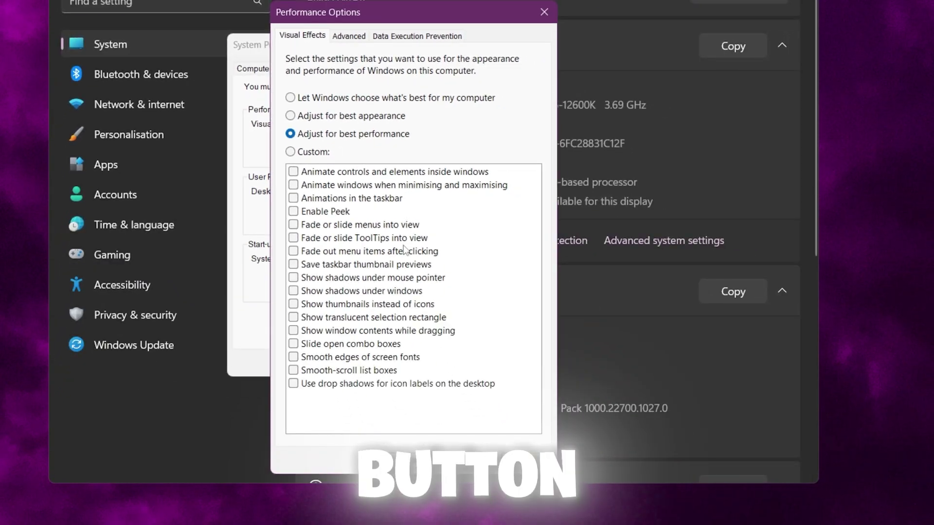
- Apply the visual effects option "Let Windows choose what's best for my computer" and close System Properties
click(319, 97)
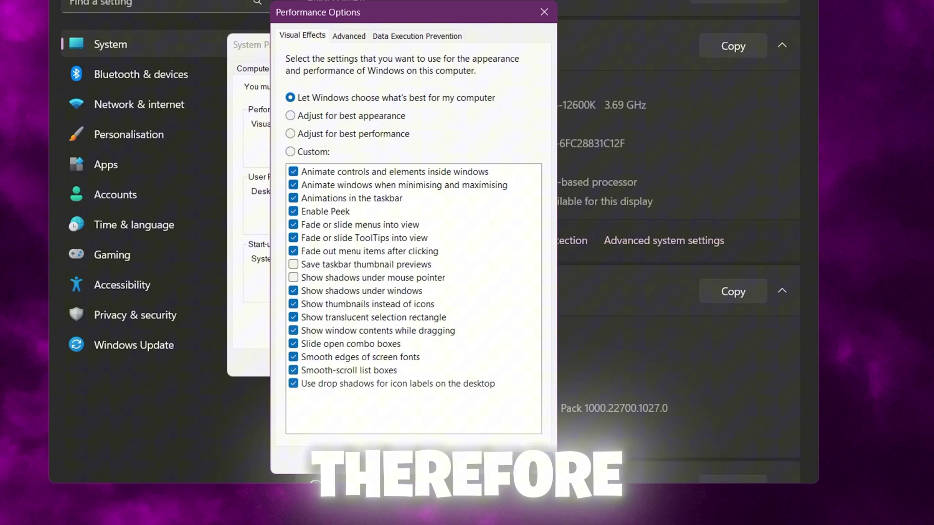
click(523, 459)
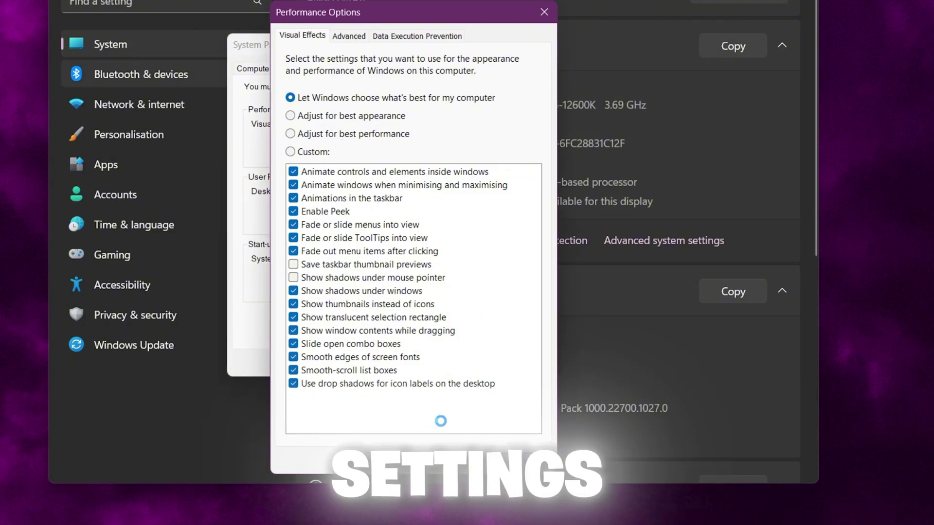
click(393, 460)
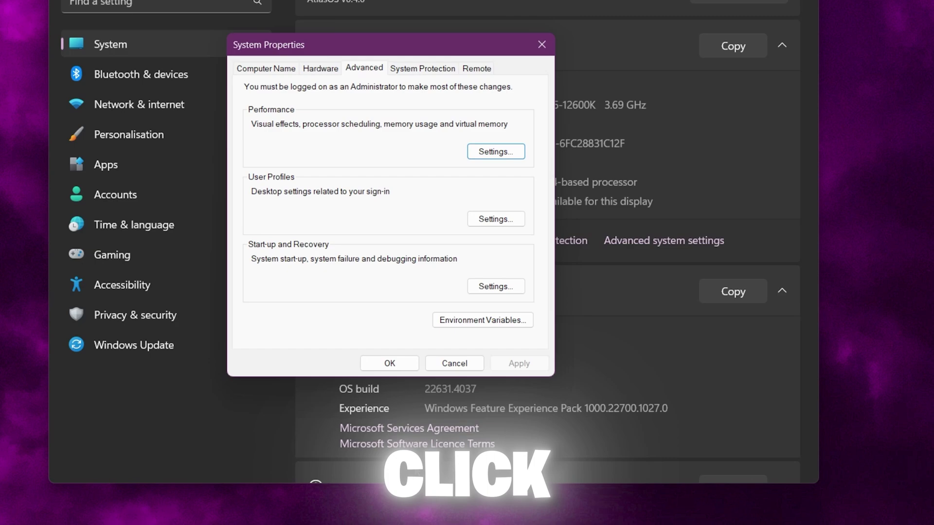
click(543, 44)
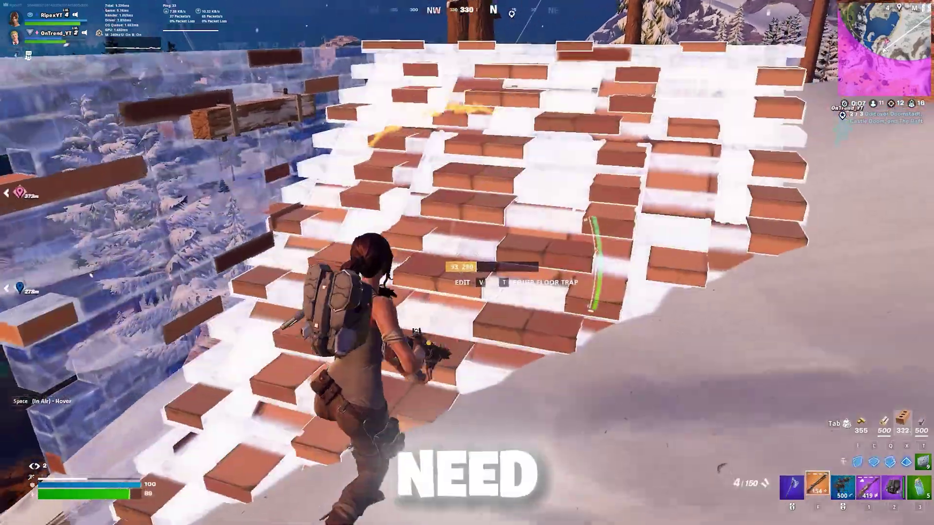
key(c)
key(x)
key(f)
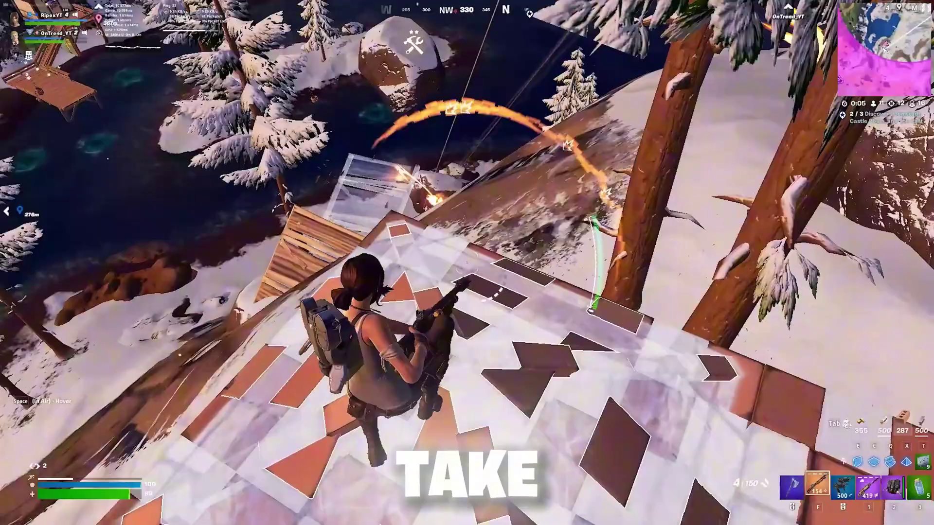
click(467, 263)
key(c)
key(x)
click(467, 263)
key(f)
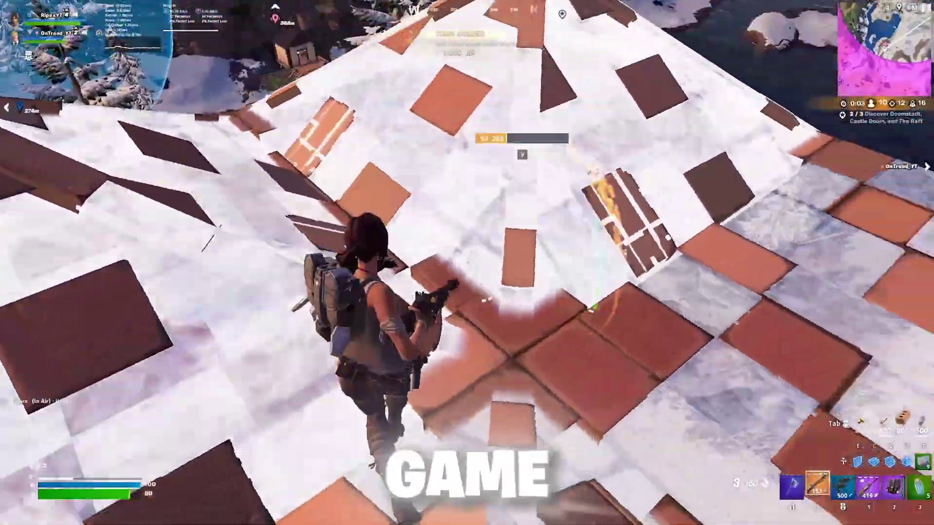
key(1)
right_click(467, 263)
click(467, 262)
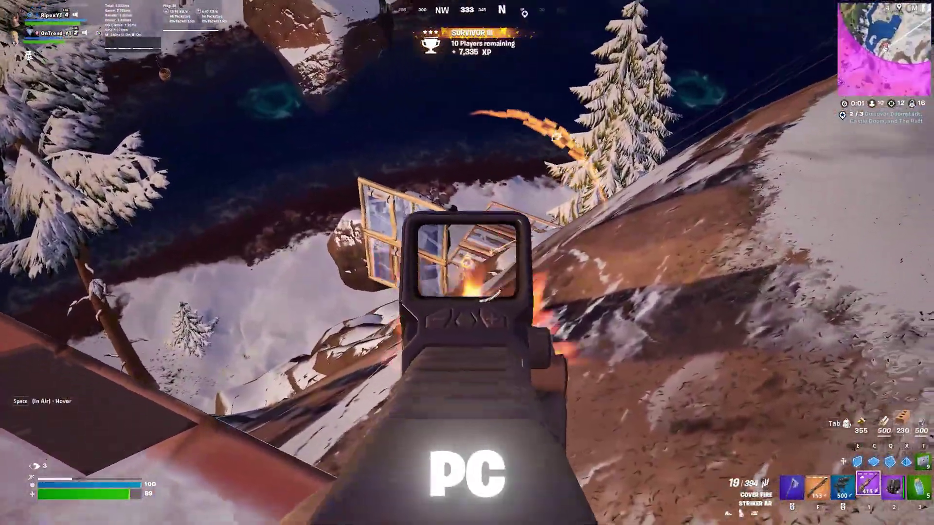
click(467, 263)
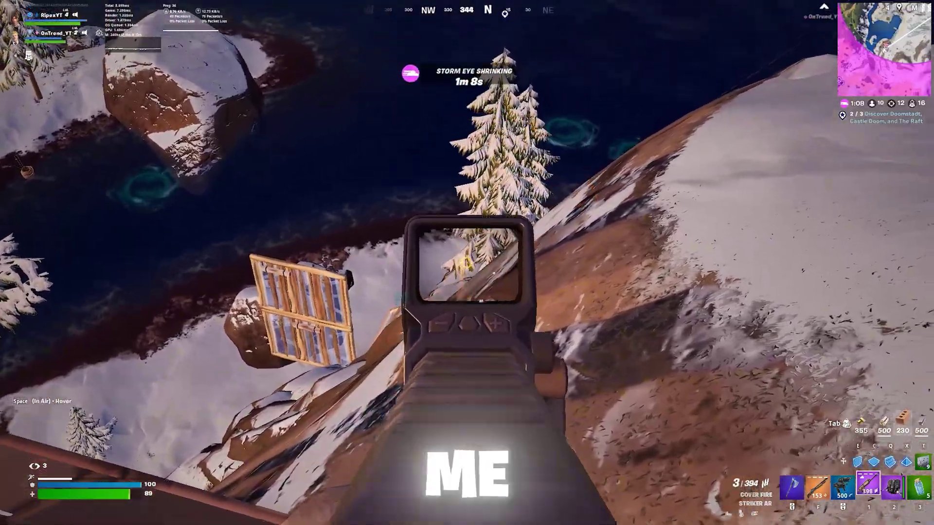
click(467, 263)
key(r)
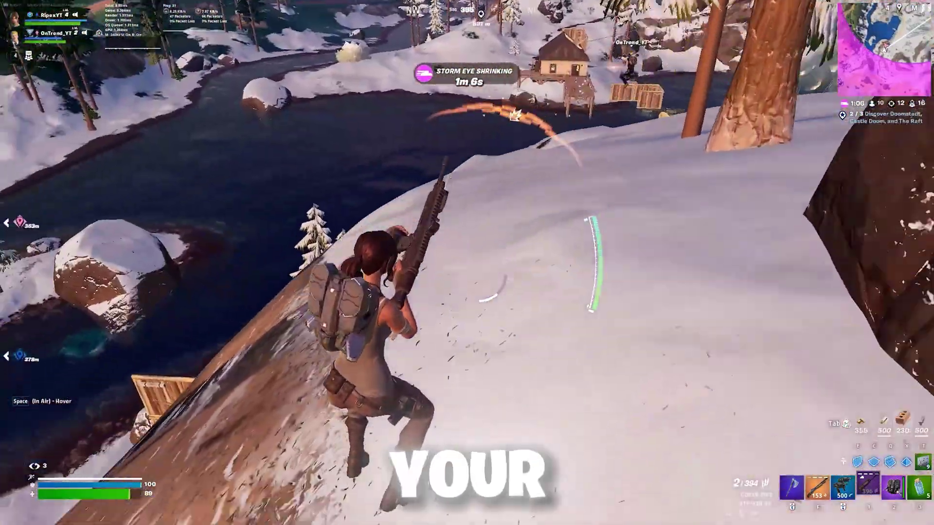
key(r)
key(w)
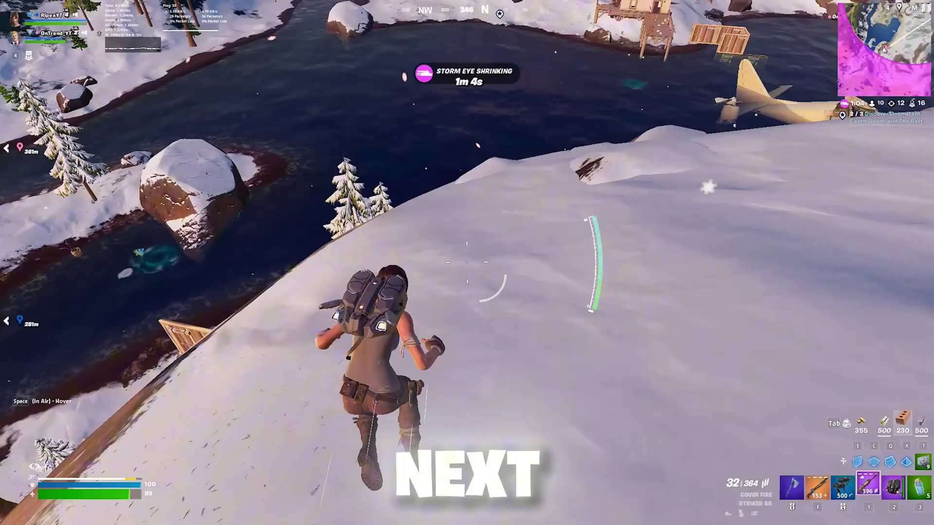